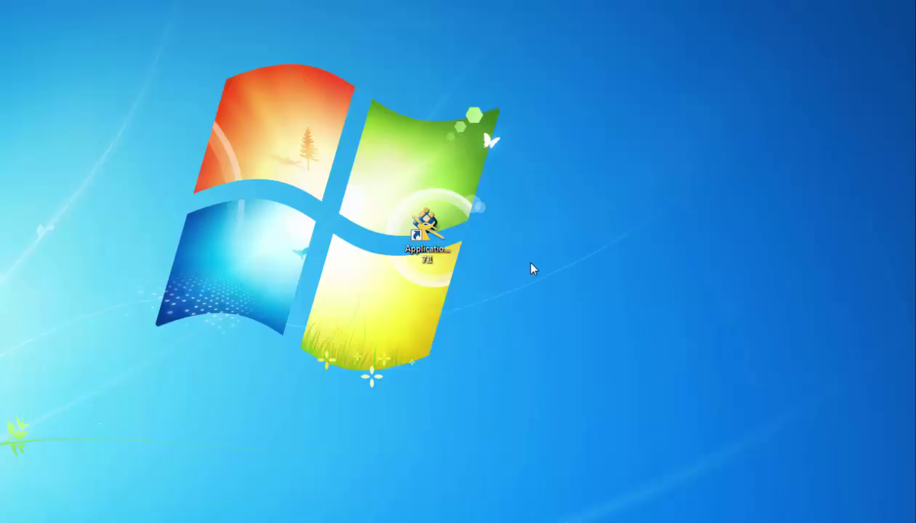
Launch ApplicationsMaster and browse the Help > Tutorials > English list without opening a tutorial
{"action": "double_click", "coordinate": [430, 229]}
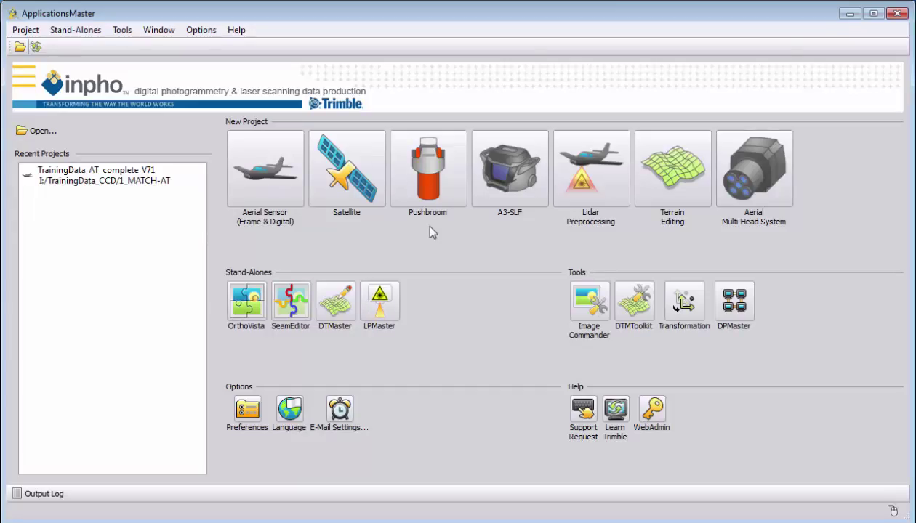
{"action": "left_click", "coordinate": [236, 30]}
{"action": "mouse_move", "coordinate": [251, 90]}
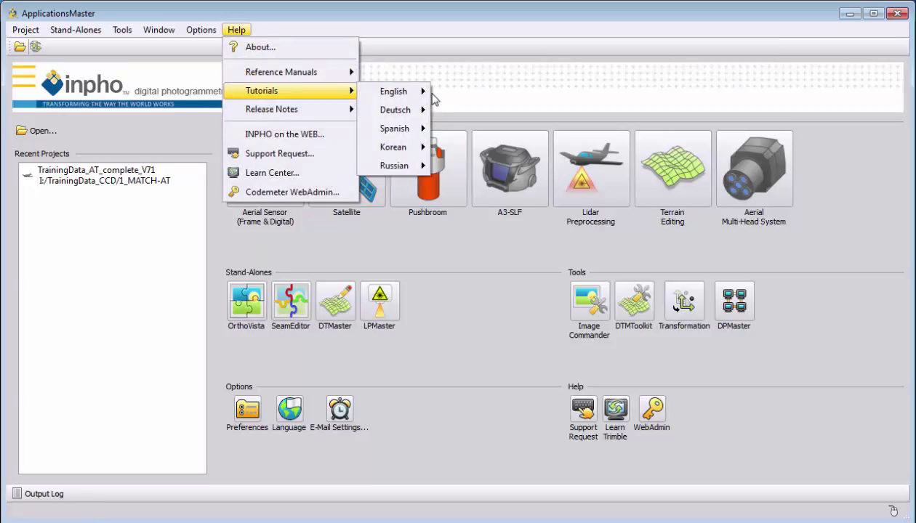
{"action": "mouse_move", "coordinate": [398, 93]}
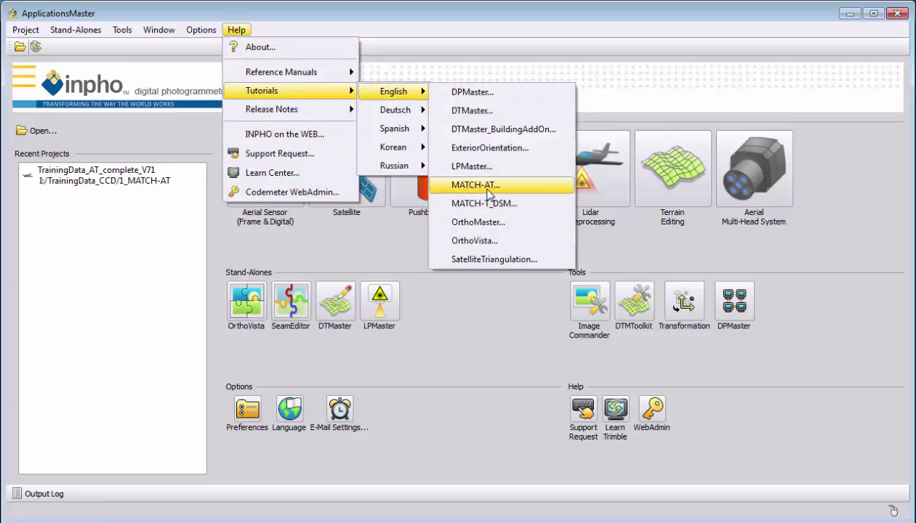
{"action": "left_click", "coordinate": [477, 185]}
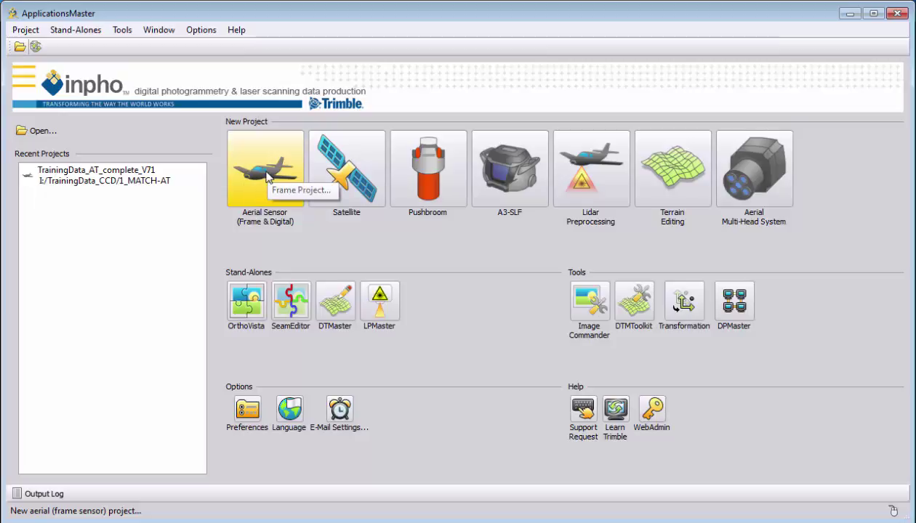
Create an Aerial Sensor (Frame & Digital) project and set its description to P65-Example
{"action": "left_click", "coordinate": [267, 178]}
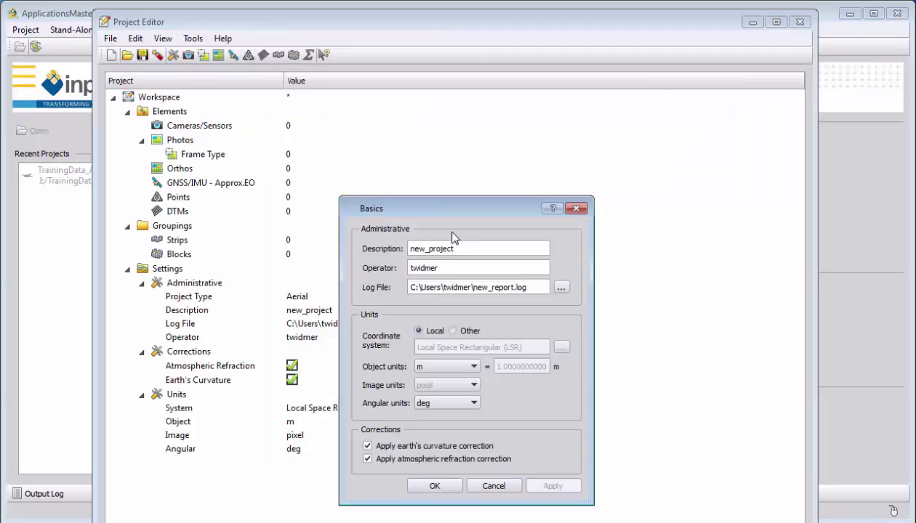
{"action": "double_click", "coordinate": [452, 249]}
{"action": "type", "text": "P65"}
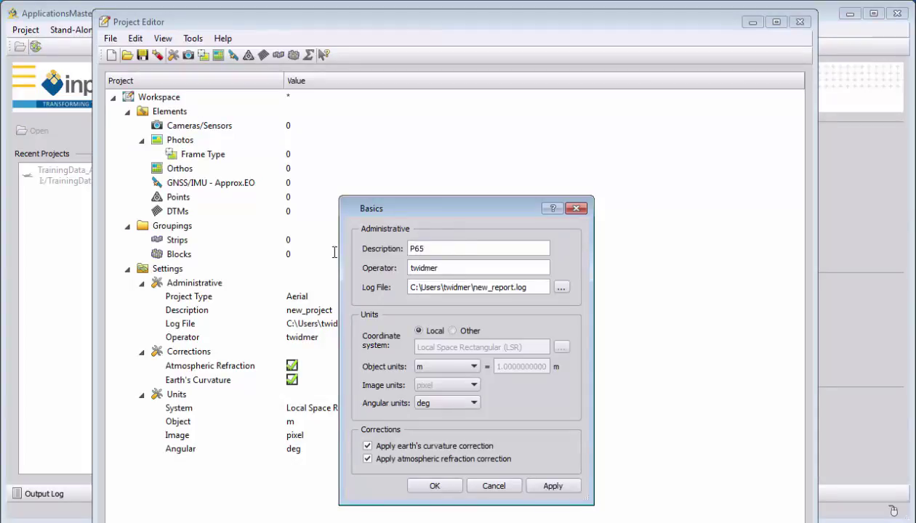
{"action": "type", "text": "-Example"}
{"action": "left_click", "coordinate": [421, 289]}
Accept the P65-Example project basics and look over the Edit menu's element editors
{"action": "left_click", "coordinate": [434, 485]}
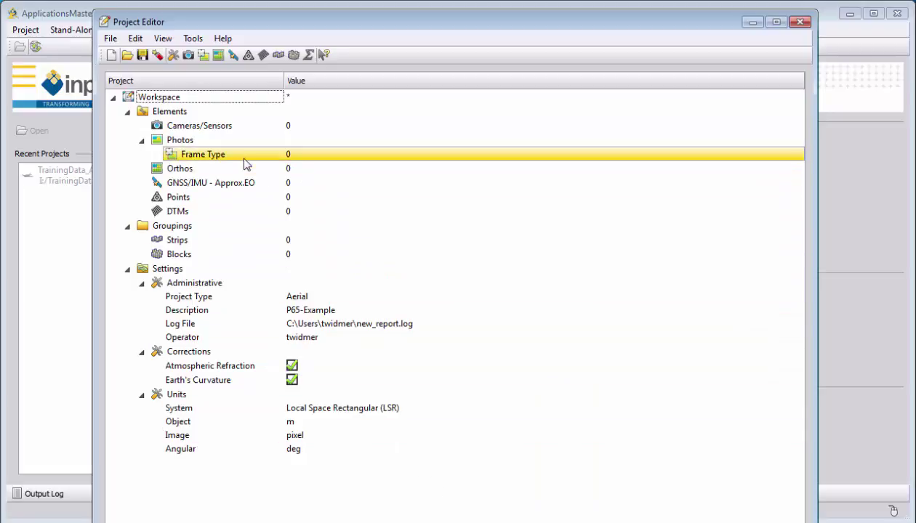
{"action": "left_click", "coordinate": [135, 39]}
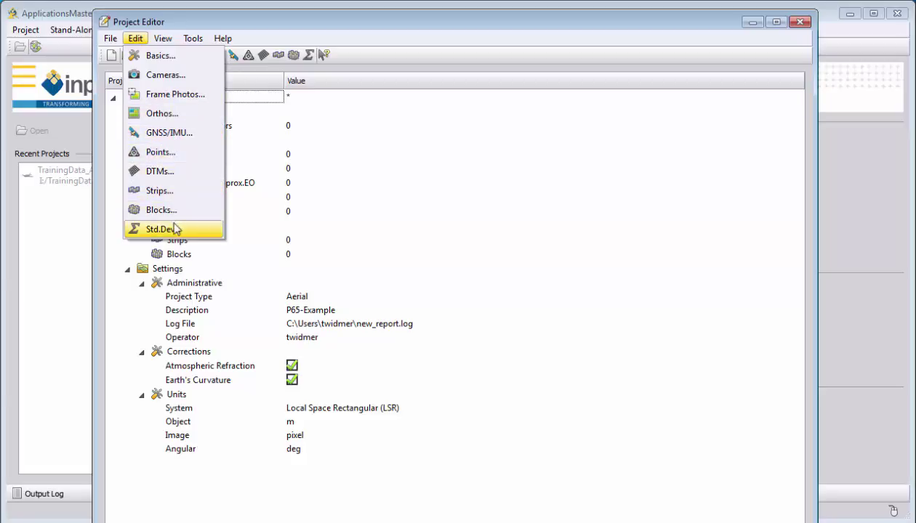
{"action": "left_click", "coordinate": [275, 183]}
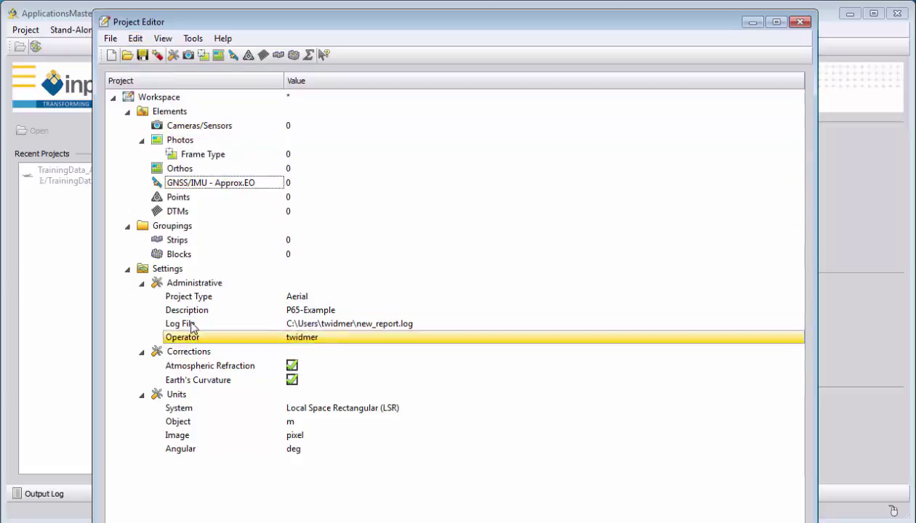
Bring up the Cameras/Sensors dialog and add a new camera entry
{"action": "double_click", "coordinate": [197, 127]}
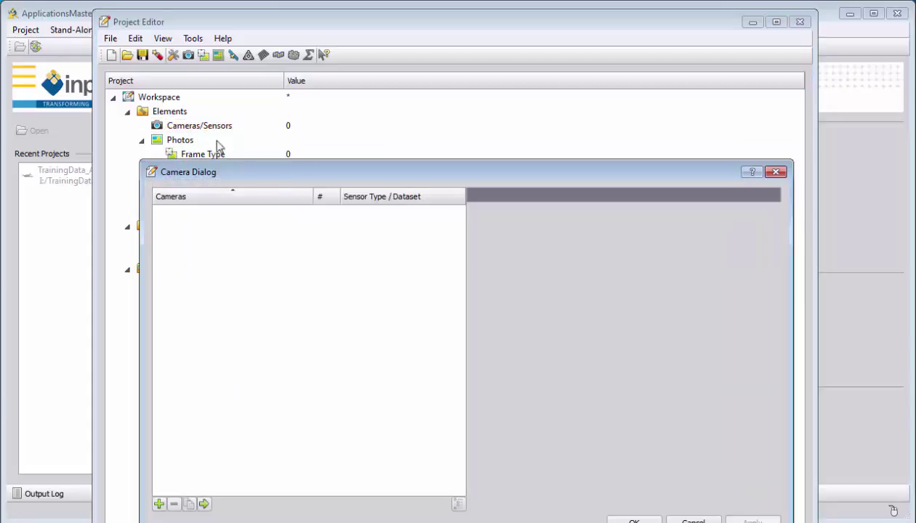
{"action": "left_click_drag", "start_coordinate": [277, 176], "coordinate": [251, 93]}
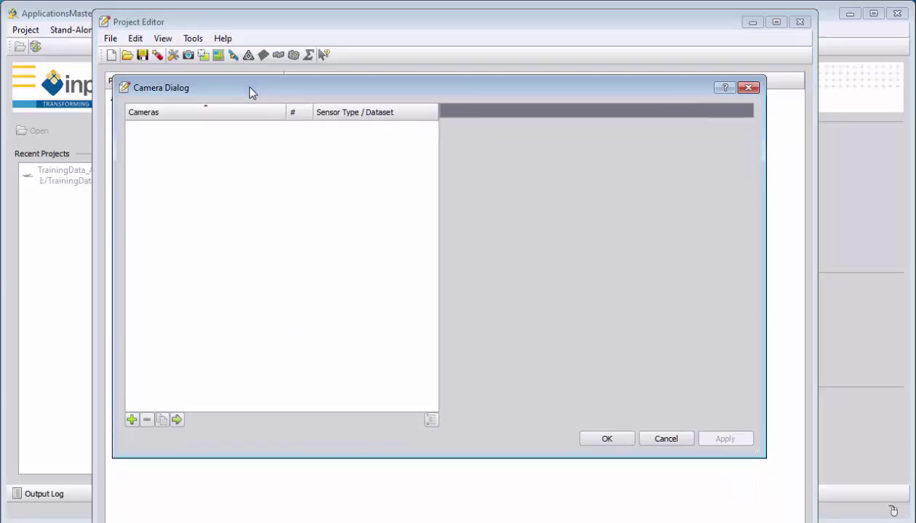
{"action": "left_click", "coordinate": [132, 421]}
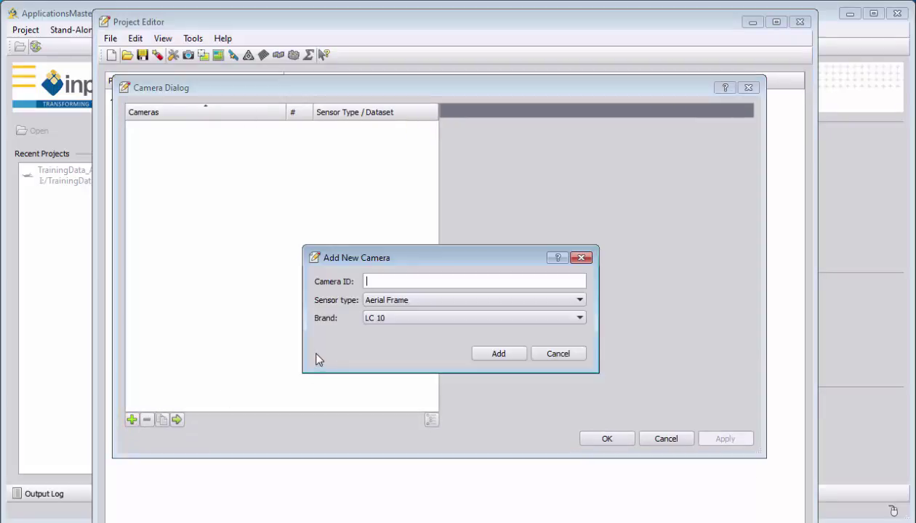
Set the new camera's sensor type to CCD Frame and brand to TAC P65+ Capture1 v4.x
{"action": "left_click", "coordinate": [387, 301]}
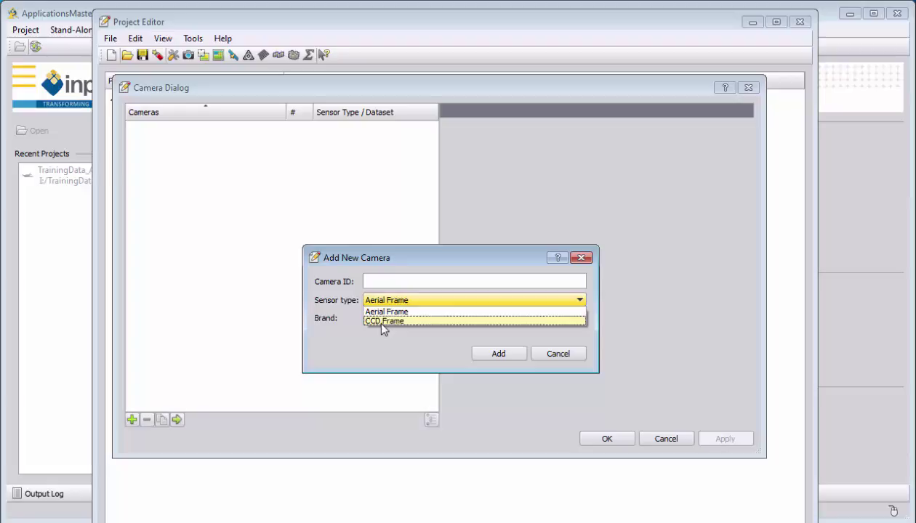
{"action": "left_click", "coordinate": [382, 321]}
{"action": "left_click", "coordinate": [383, 320]}
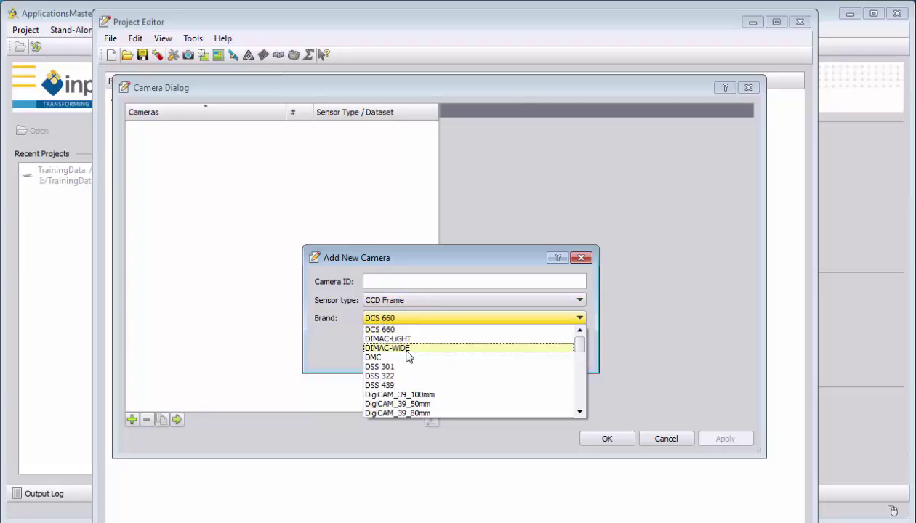
{"action": "scroll", "coordinate": [407, 356], "scroll_direction": "down", "scroll_amount": 5}
{"action": "scroll", "coordinate": [407, 356], "scroll_direction": "down", "scroll_amount": 5}
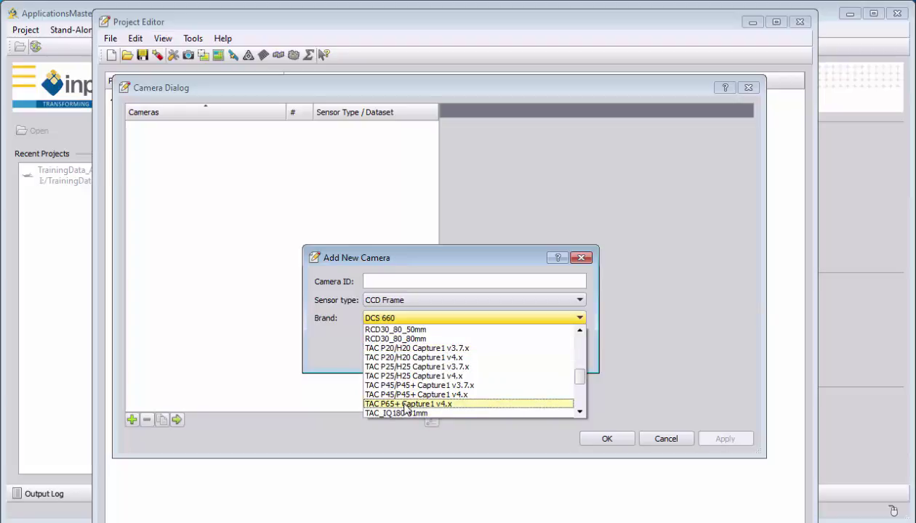
{"action": "left_click", "coordinate": [405, 404]}
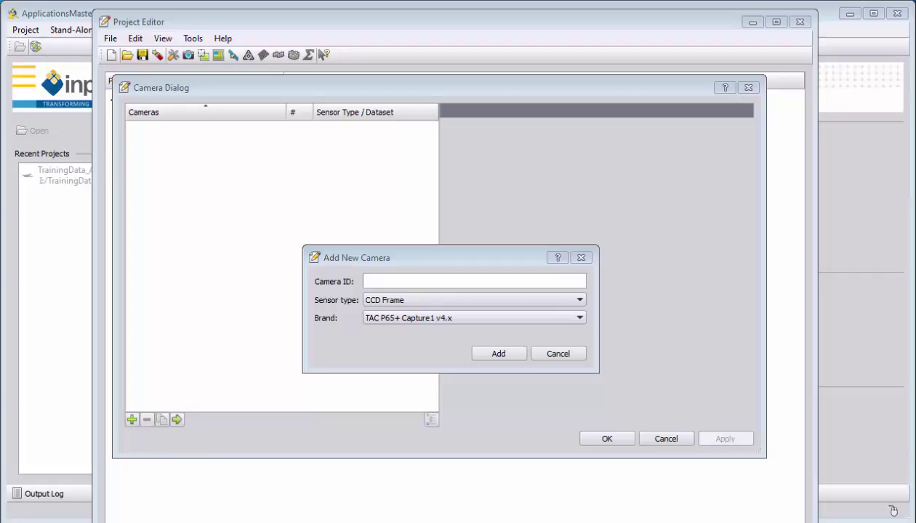
Switch to Acrobat Reader showing the Kalib-Protokoll_Harrier68-019.pdf calibration report
{"action": "key", "text": "alt+Tab"}
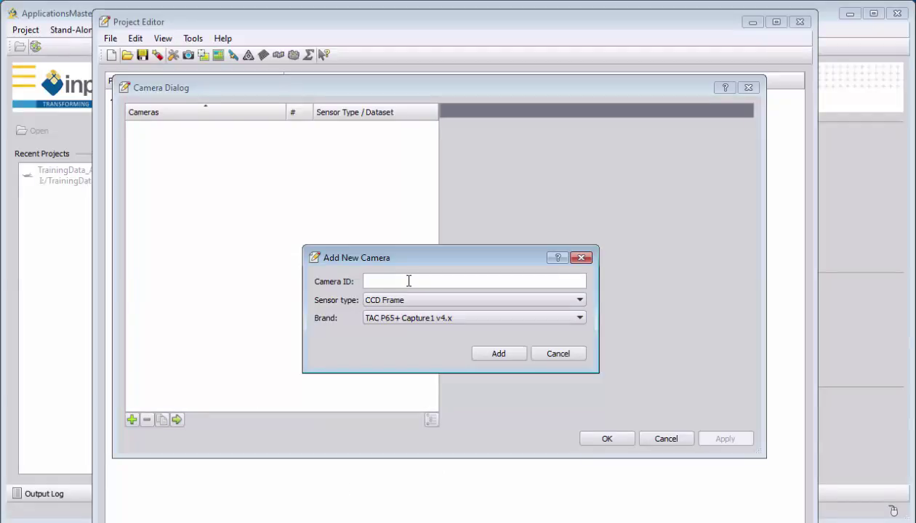
Enter camera ID H68-019, add the camera, and expand its details
{"action": "type", "text": "H68-"}
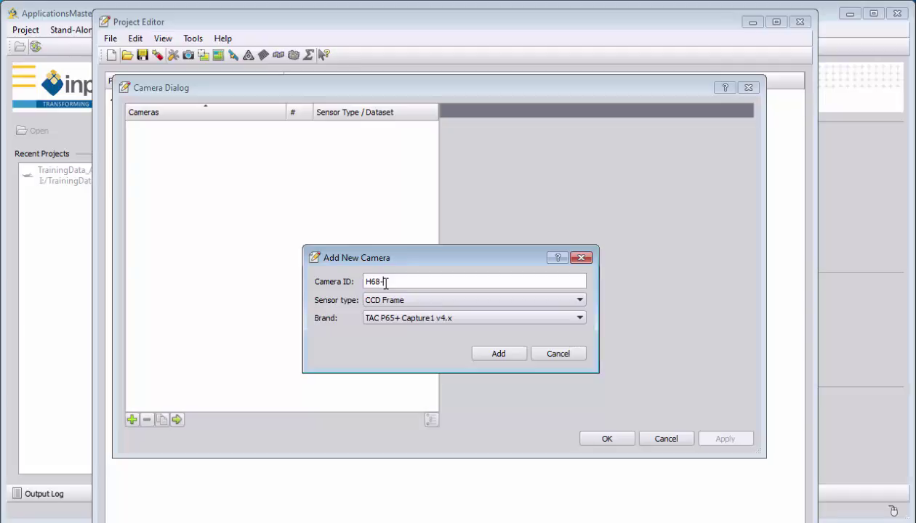
{"action": "type", "text": "019"}
{"action": "left_click", "coordinate": [491, 355]}
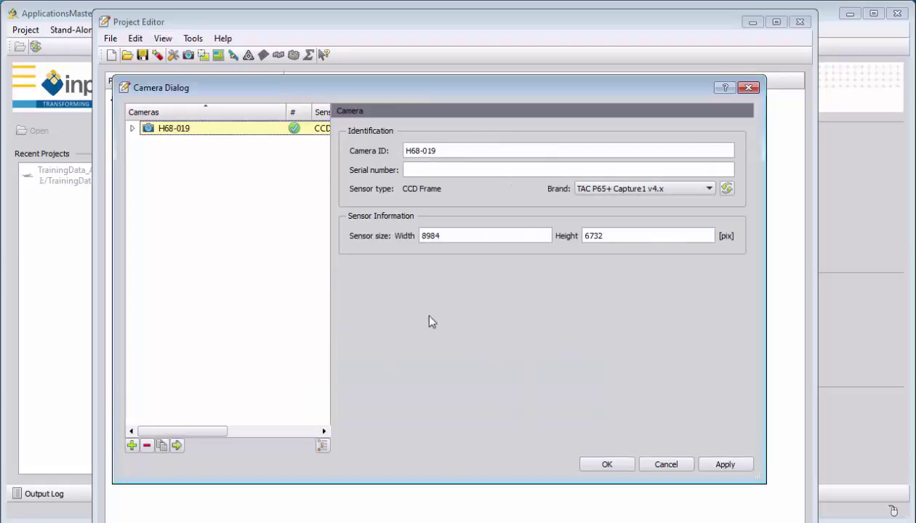
{"action": "left_click", "coordinate": [133, 129]}
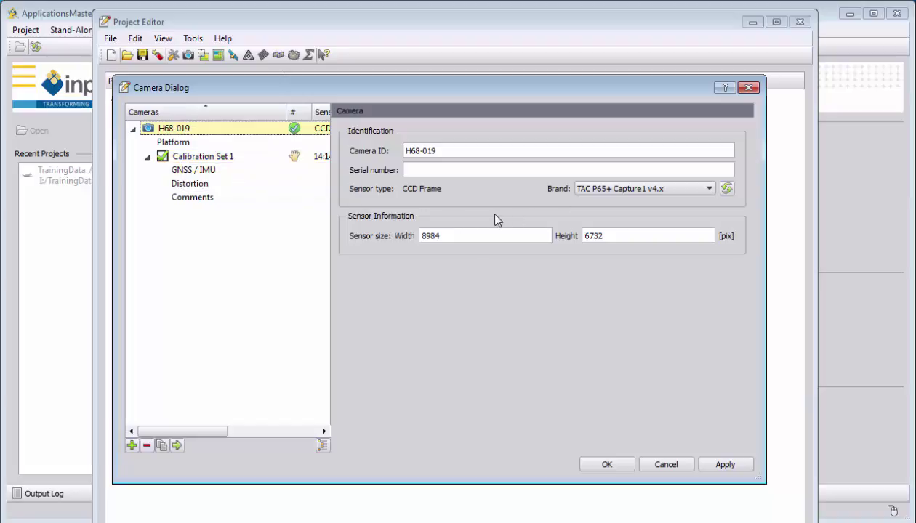
Review H68-019's platform, Calibration Set 1 (50 mm, 6 µm pixels), GNSS/IMU and distortion settings
{"action": "left_click", "coordinate": [172, 142]}
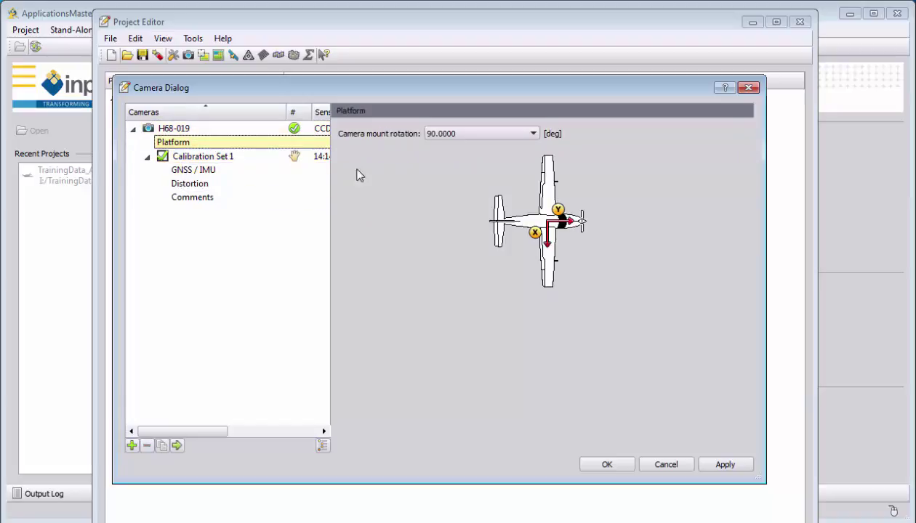
{"action": "left_click", "coordinate": [211, 157]}
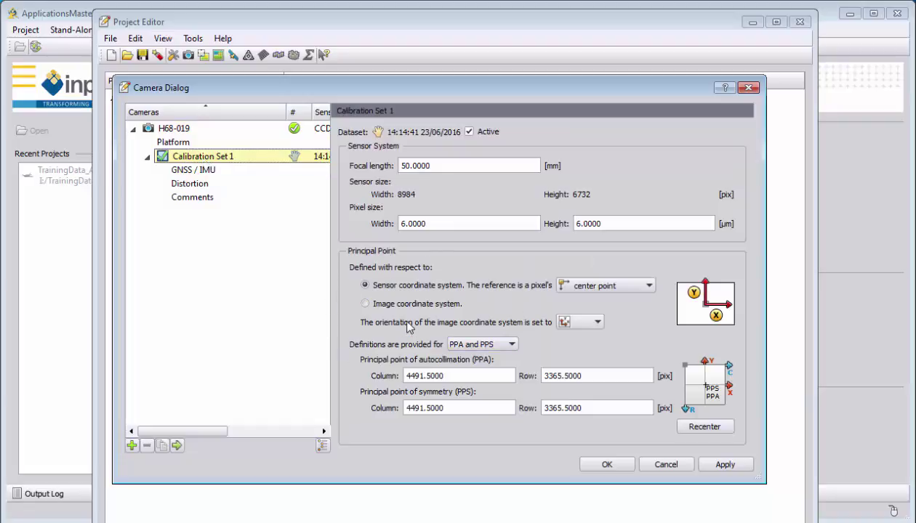
{"action": "left_click", "coordinate": [193, 170]}
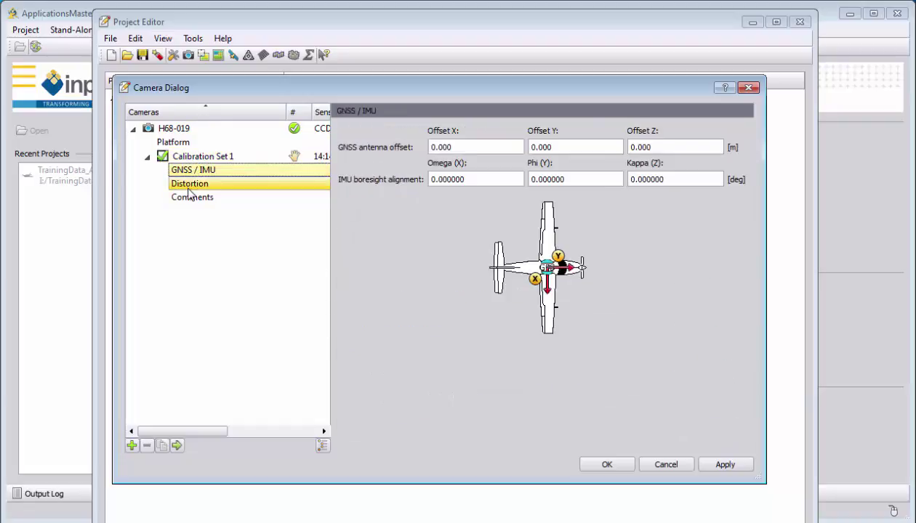
{"action": "left_click", "coordinate": [190, 183]}
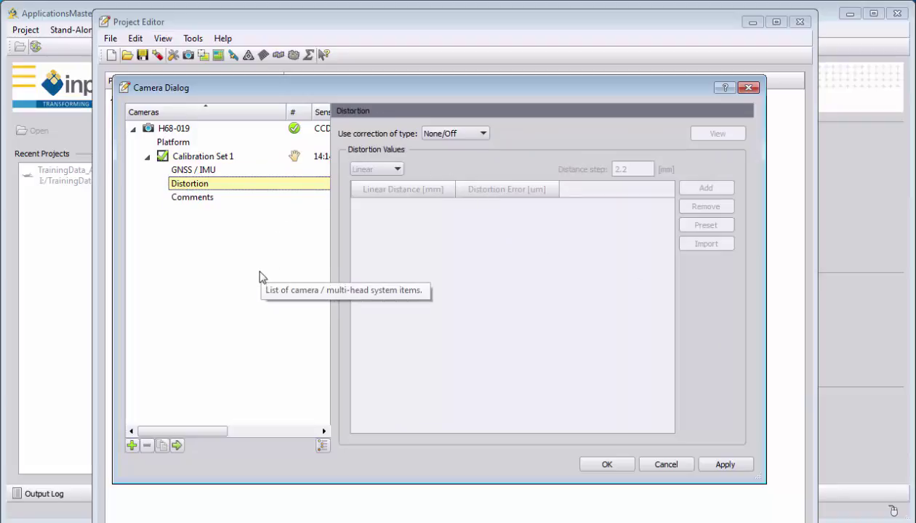
{"action": "left_click", "coordinate": [133, 128]}
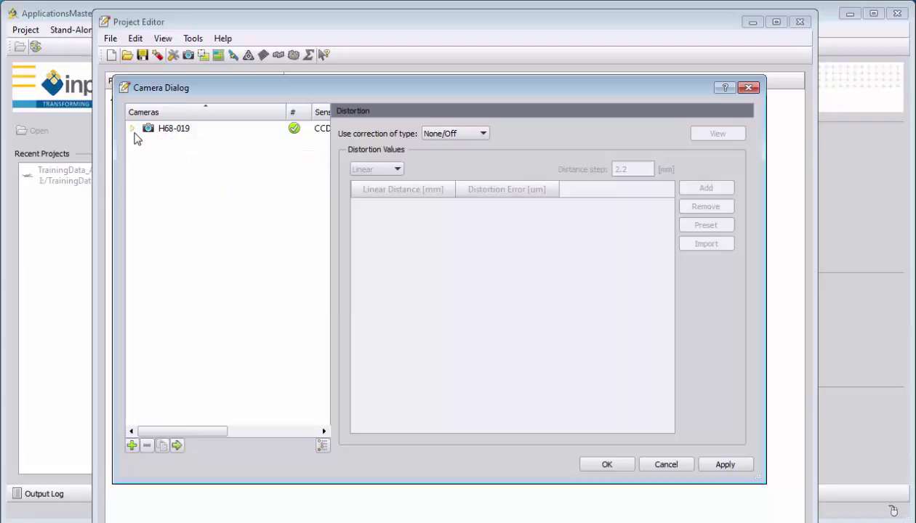
Import camera TAC_P65+ from C:\tmp\...\TAC_P65_H56\Project\TAC_P65_H56_prepared.prj
{"action": "left_click", "coordinate": [177, 445]}
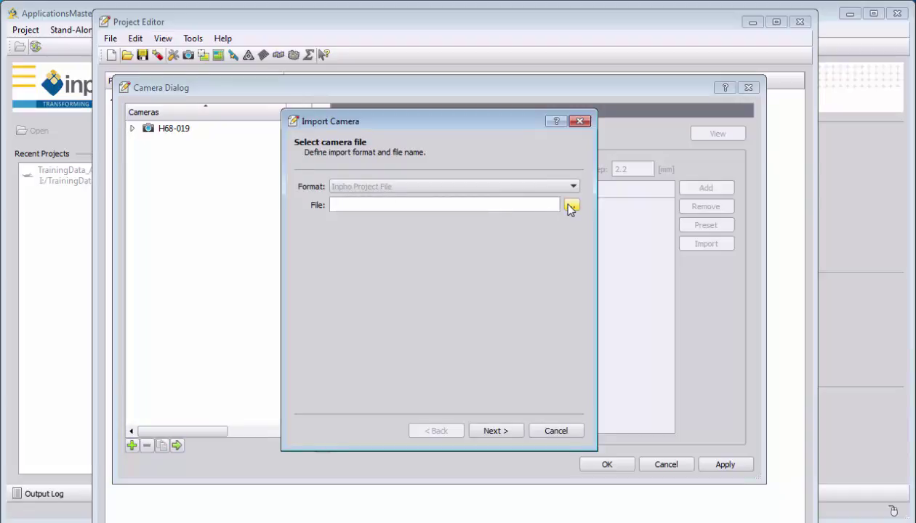
{"action": "left_click", "coordinate": [571, 207]}
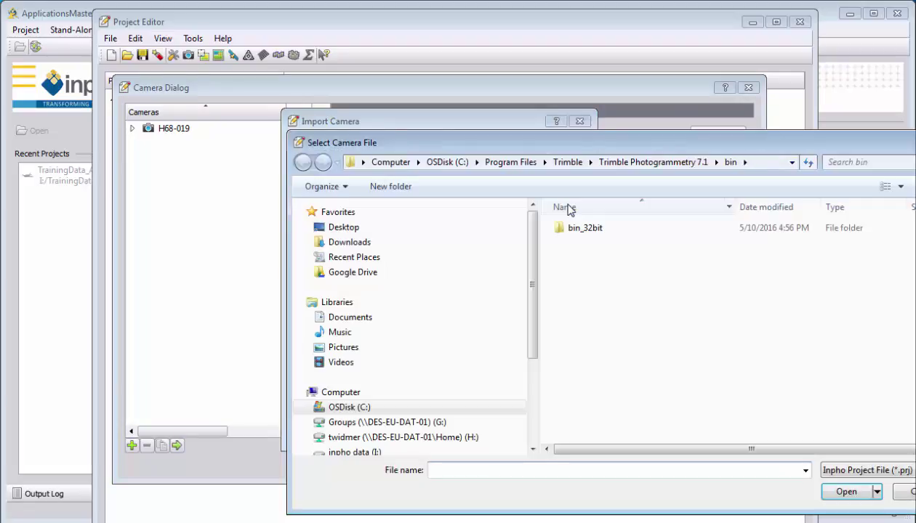
{"action": "left_click", "coordinate": [448, 163]}
{"action": "double_click", "coordinate": [573, 426]}
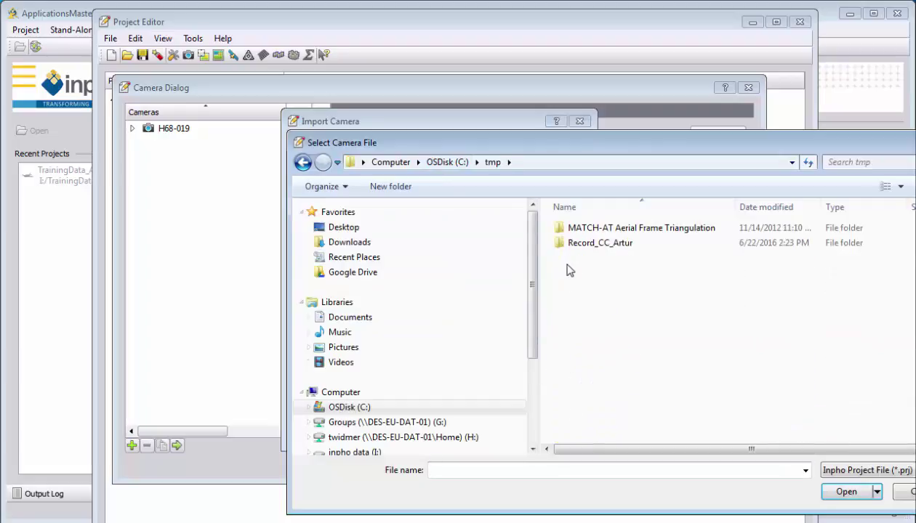
{"action": "double_click", "coordinate": [586, 228]}
{"action": "double_click", "coordinate": [588, 227]}
{"action": "double_click", "coordinate": [586, 258]}
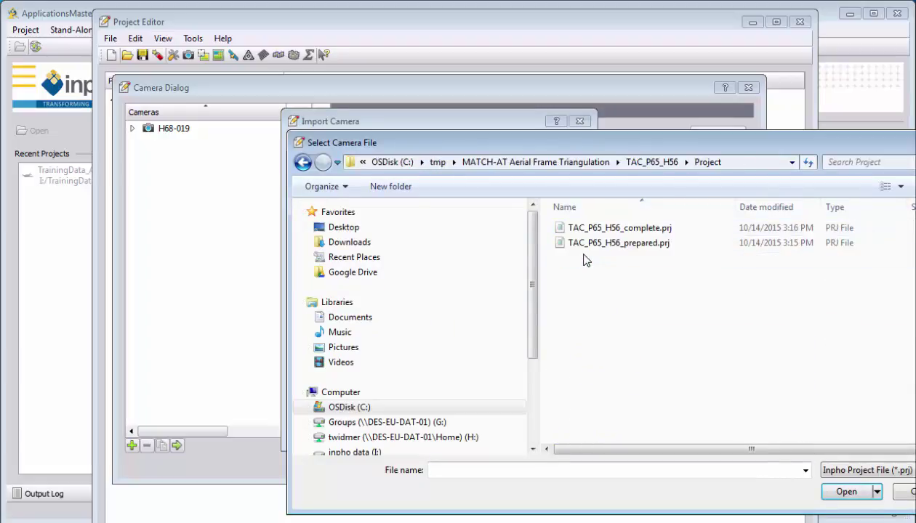
{"action": "left_click", "coordinate": [610, 243]}
{"action": "left_click", "coordinate": [843, 494]}
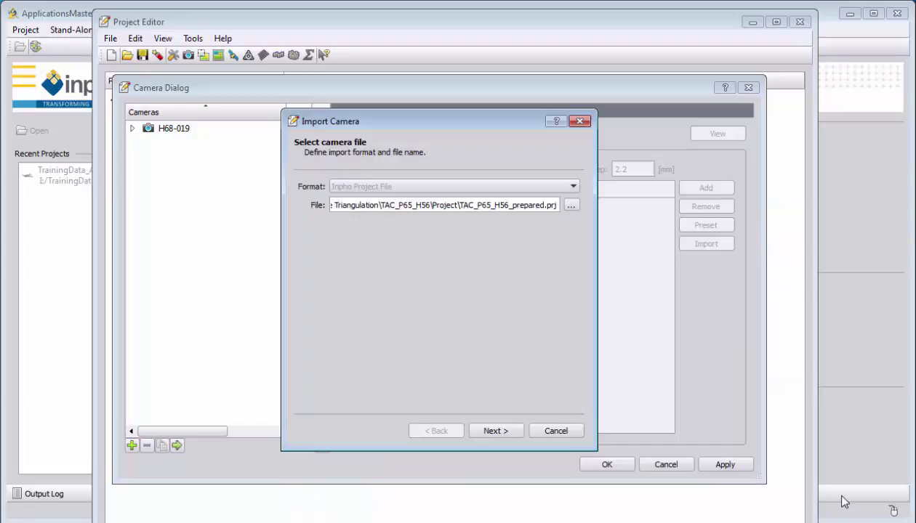
{"action": "left_click", "coordinate": [492, 431]}
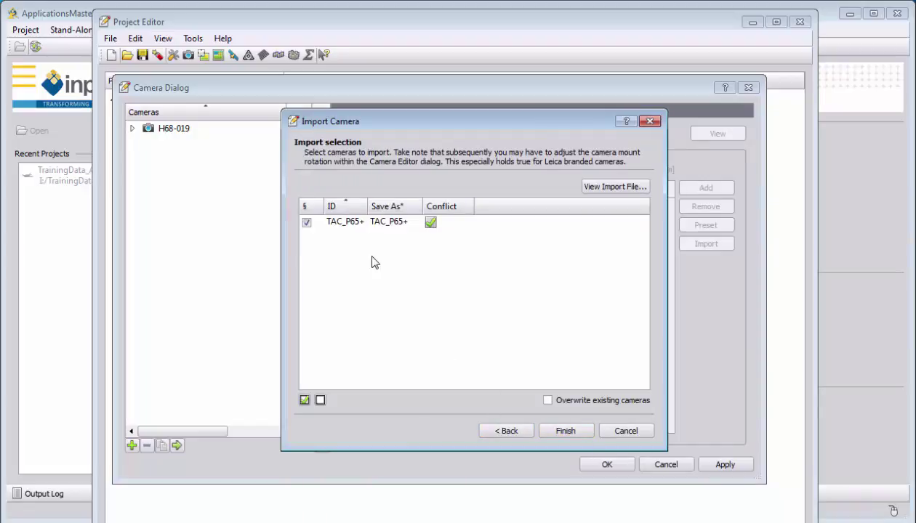
{"action": "left_click", "coordinate": [566, 432]}
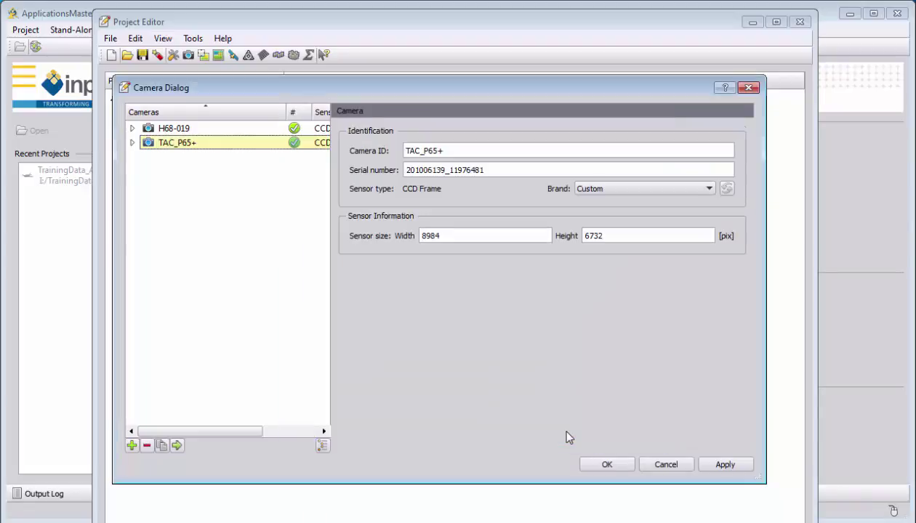
Review TAC_P65+'s platform rotation, Calibration Set 1 principal point and distortion coefficients
{"action": "left_click", "coordinate": [132, 143]}
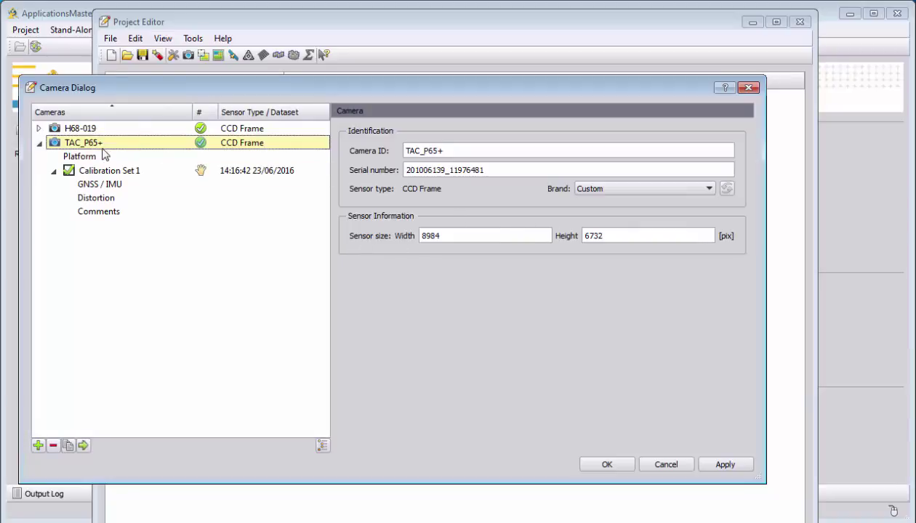
{"action": "left_click", "coordinate": [157, 160]}
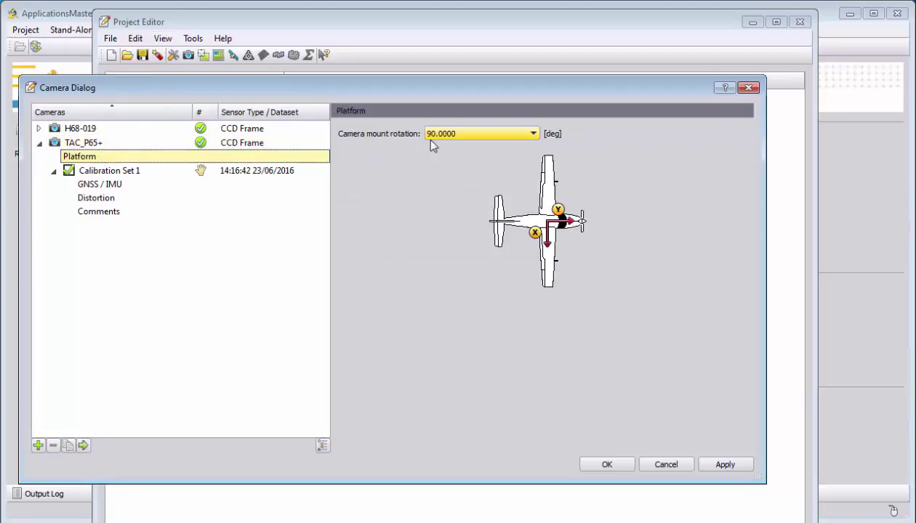
{"action": "left_click", "coordinate": [148, 172]}
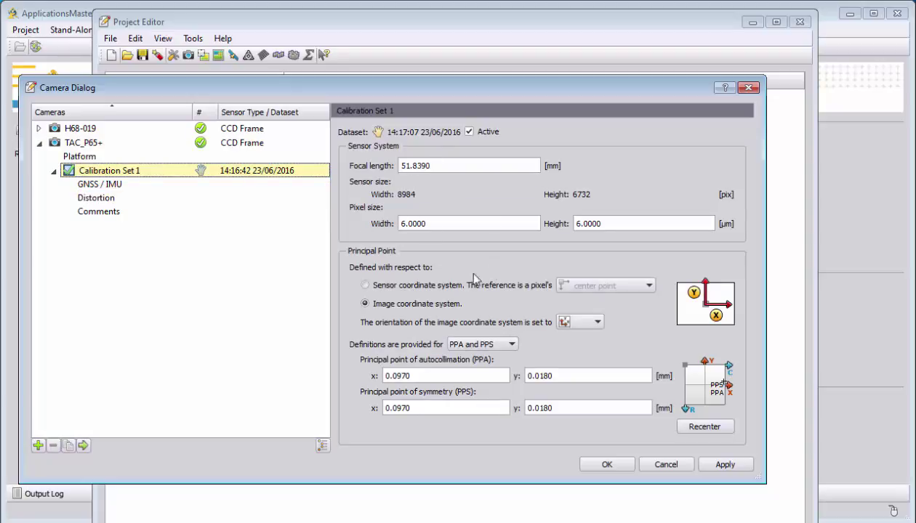
{"action": "left_click", "coordinate": [368, 286]}
{"action": "left_click", "coordinate": [365, 303]}
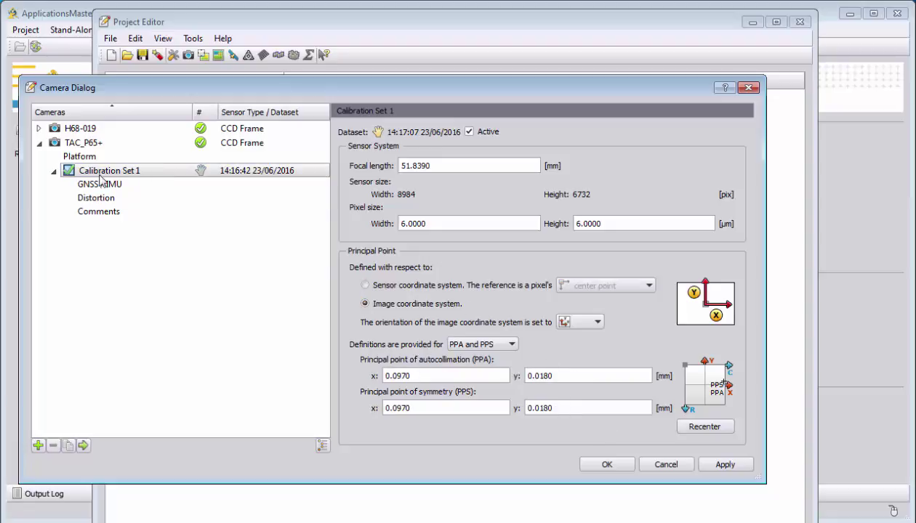
{"action": "left_click", "coordinate": [96, 199]}
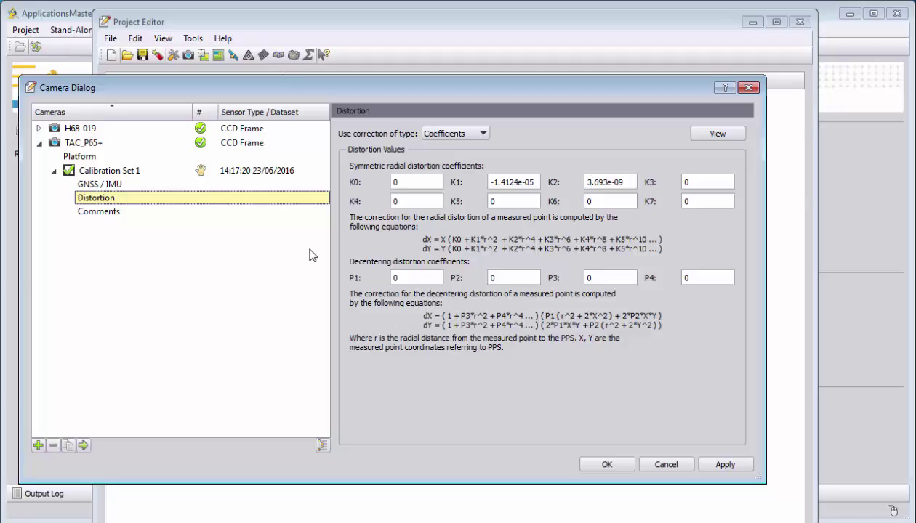
Delete camera H68-019 and confirm the camera list with only TAC_P65+
{"action": "left_click", "coordinate": [83, 128]}
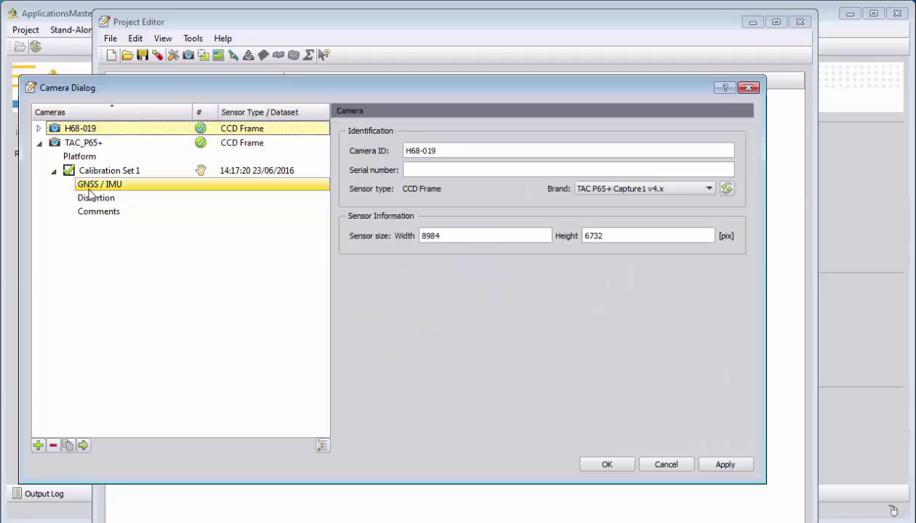
{"action": "left_click", "coordinate": [53, 446]}
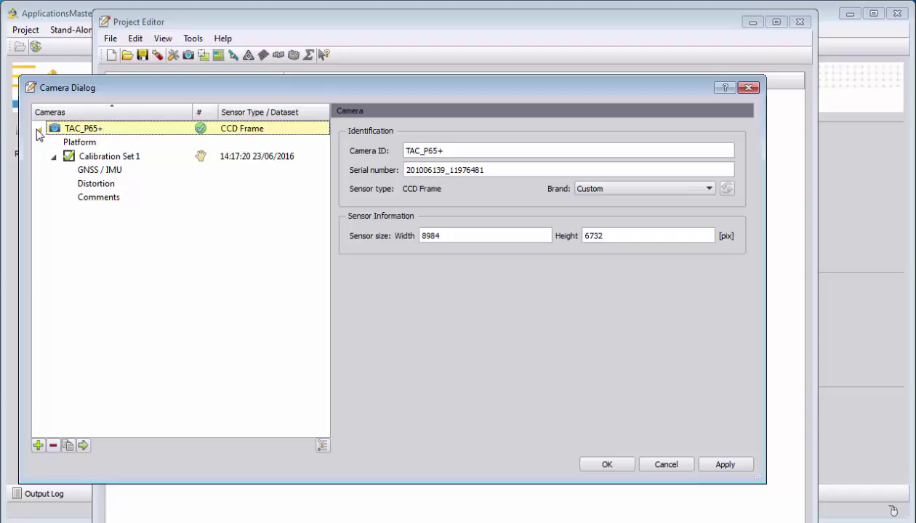
{"action": "left_click", "coordinate": [39, 128]}
{"action": "left_click", "coordinate": [39, 129]}
{"action": "left_click", "coordinate": [627, 467]}
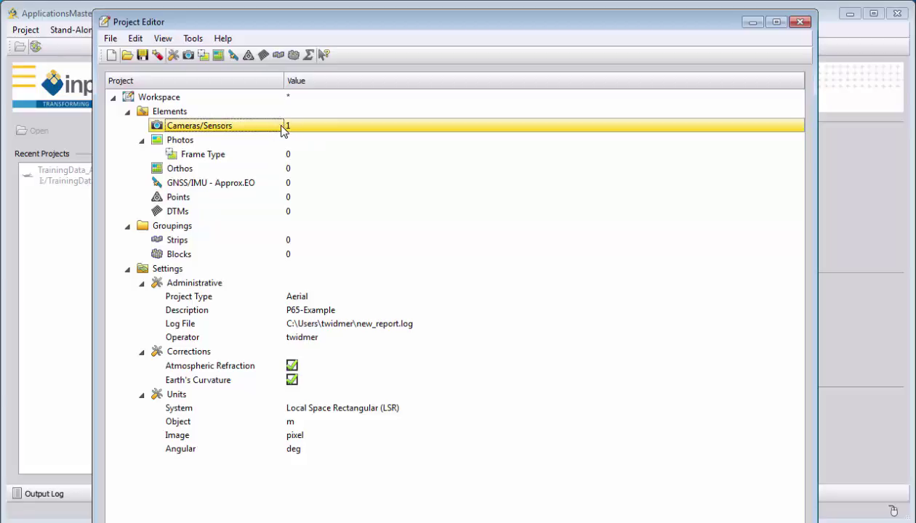
Save the project from the File menu under the name TP_Video-Tutorial.prj
{"action": "left_click", "coordinate": [111, 38]}
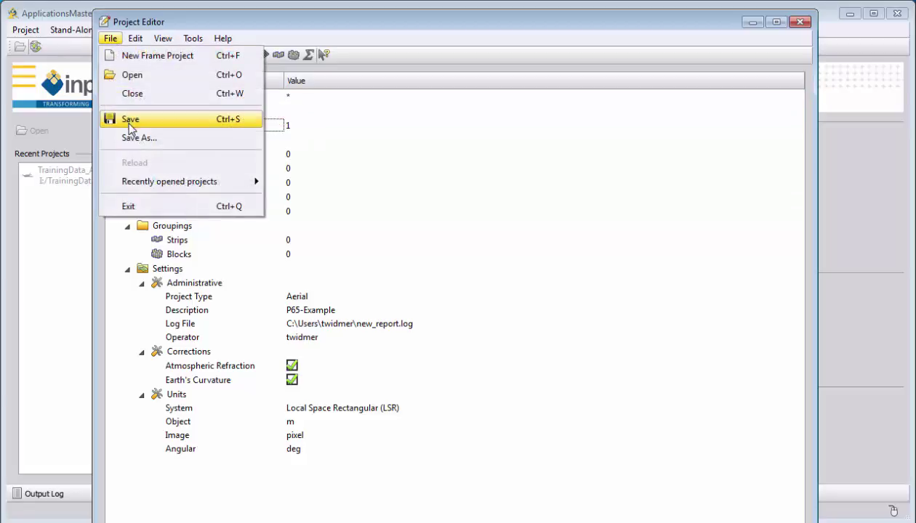
{"action": "left_click", "coordinate": [130, 125]}
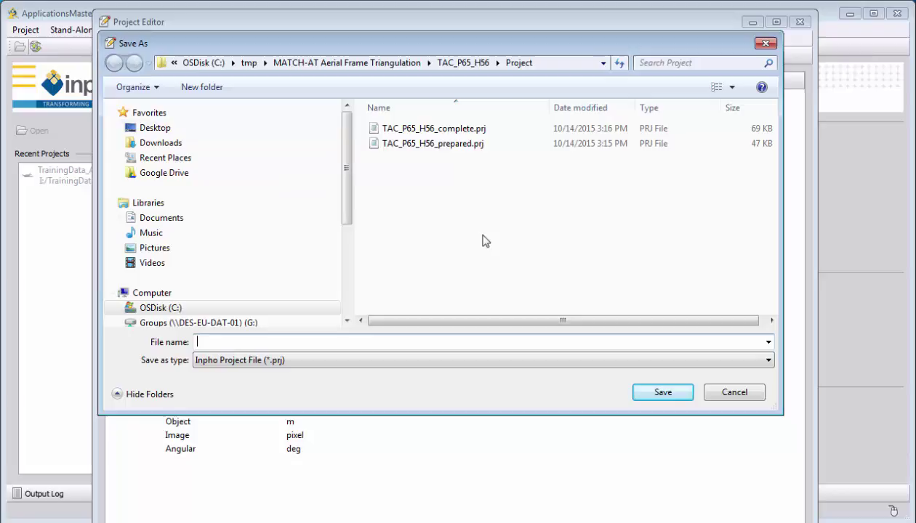
{"action": "type", "text": "TP_Video-Tutoris"}
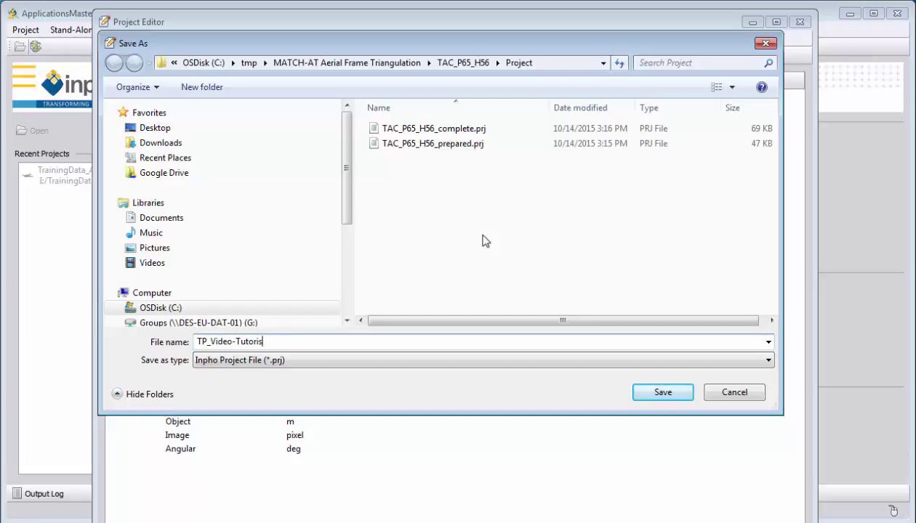
{"action": "type", "text": "al"}
{"action": "key", "text": "Return"}
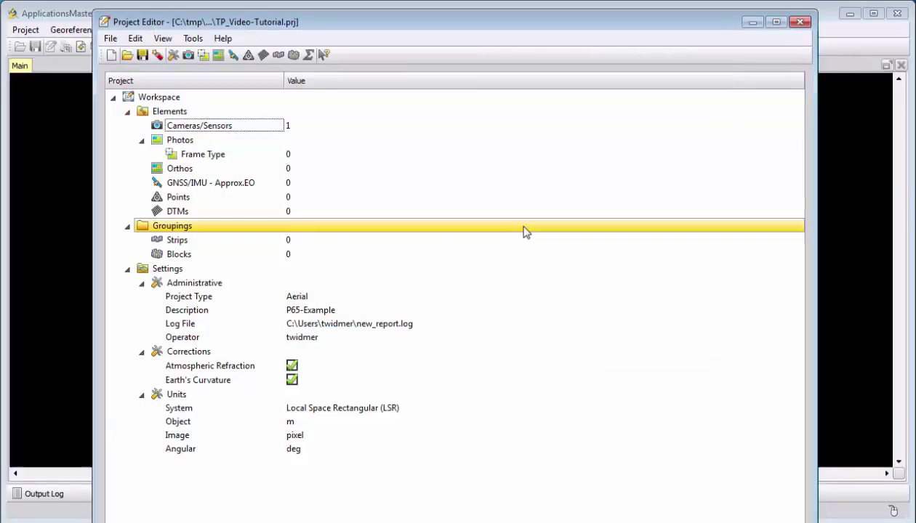
Bring up the Frame Type photo list and start an import from image files
{"action": "double_click", "coordinate": [198, 155]}
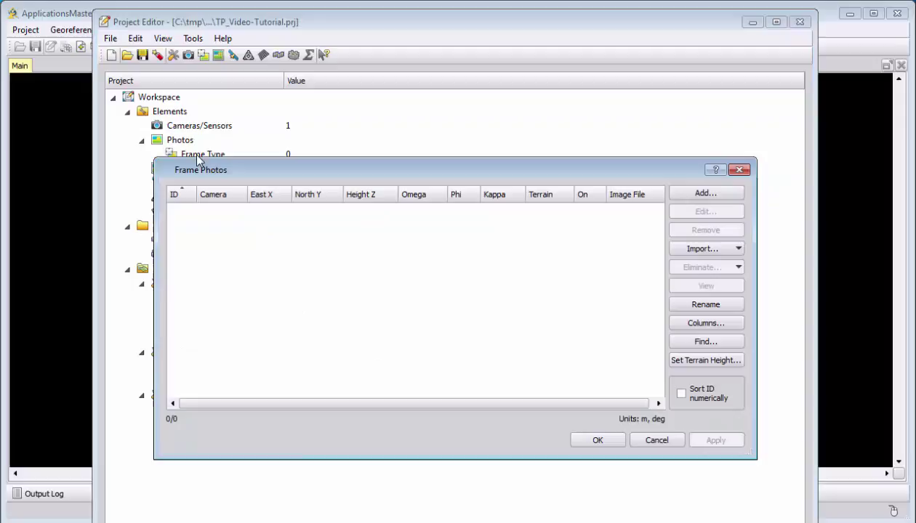
{"action": "left_click_drag", "start_coordinate": [287, 178], "coordinate": [253, 137]}
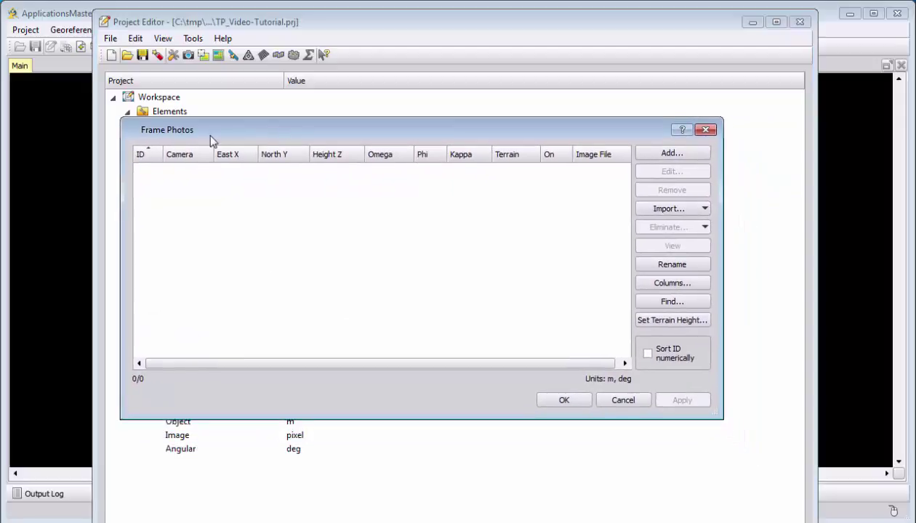
{"action": "left_click", "coordinate": [665, 210]}
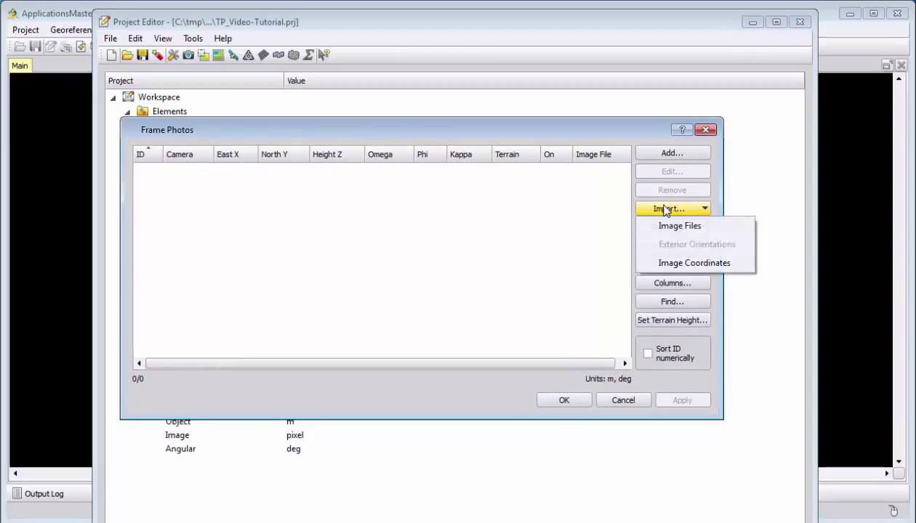
{"action": "left_click", "coordinate": [671, 226]}
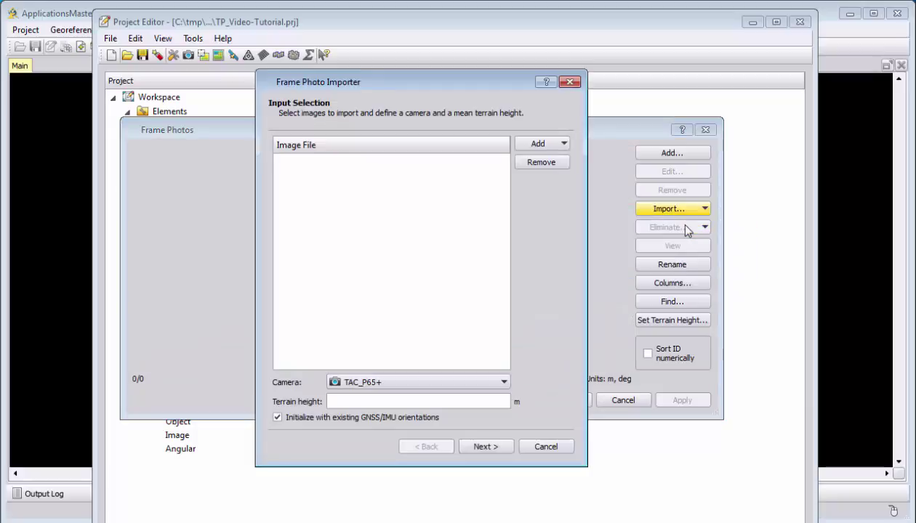
Add the whole TAC_P65_H56\Images directory to the Frame Photo Importer
{"action": "left_click", "coordinate": [538, 145]}
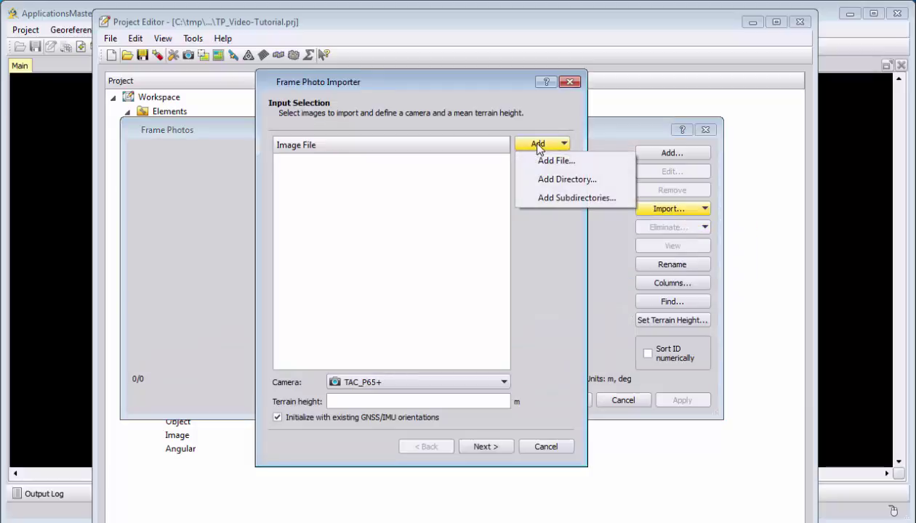
{"action": "left_click", "coordinate": [585, 181]}
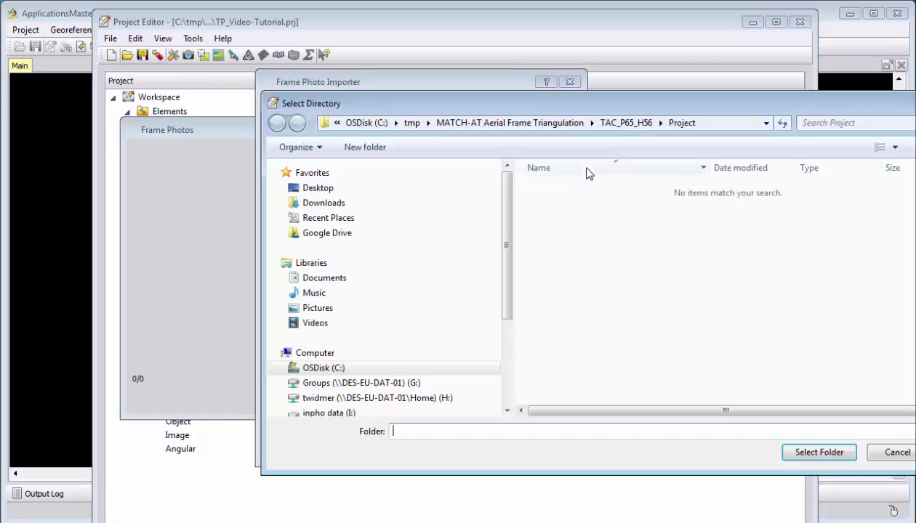
{"action": "left_click", "coordinate": [628, 125]}
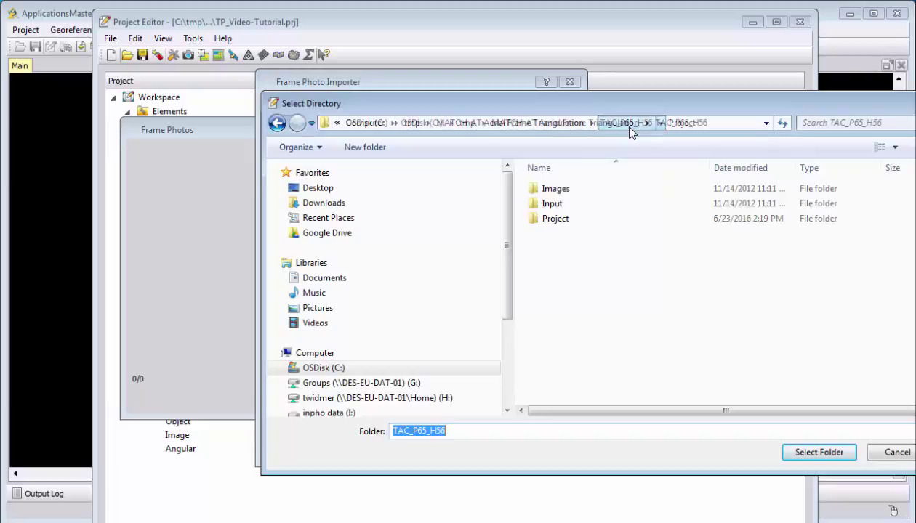
{"action": "double_click", "coordinate": [554, 190]}
{"action": "left_click", "coordinate": [820, 452]}
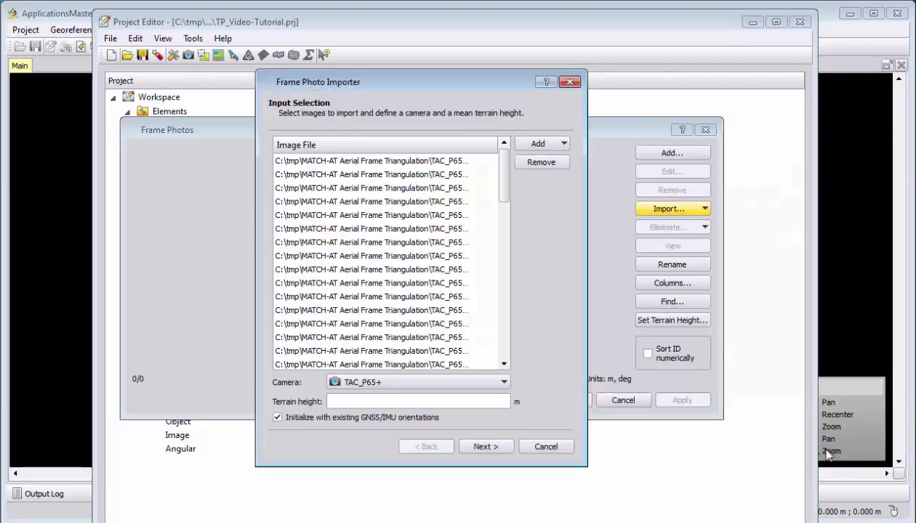
Set mean terrain height to 500 and complete the import of 58 TAC_P65+ frame photos
{"action": "left_click", "coordinate": [343, 401]}
{"action": "type", "text": "500"}
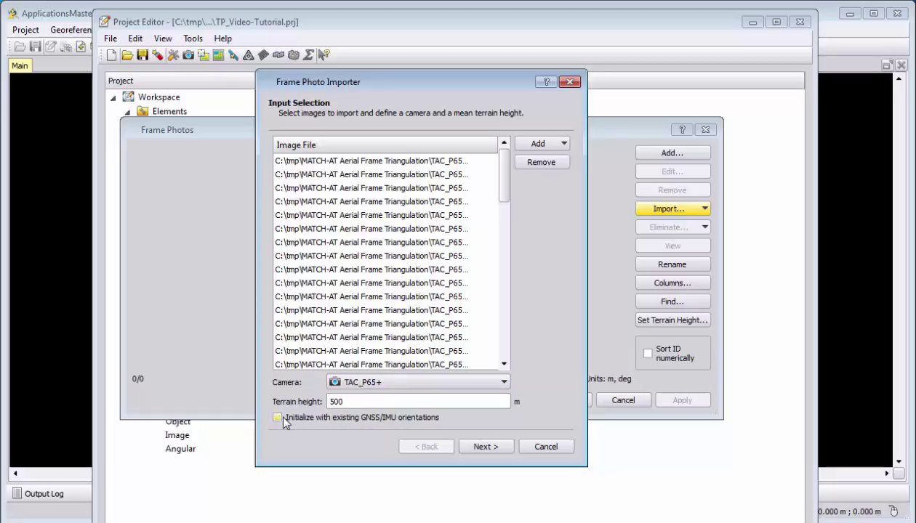
{"action": "left_click", "coordinate": [469, 447]}
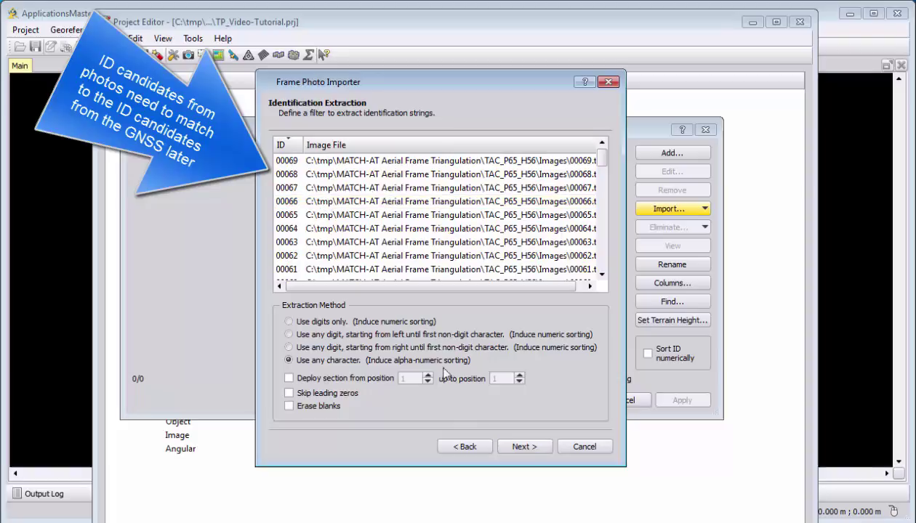
{"action": "left_click", "coordinate": [525, 446]}
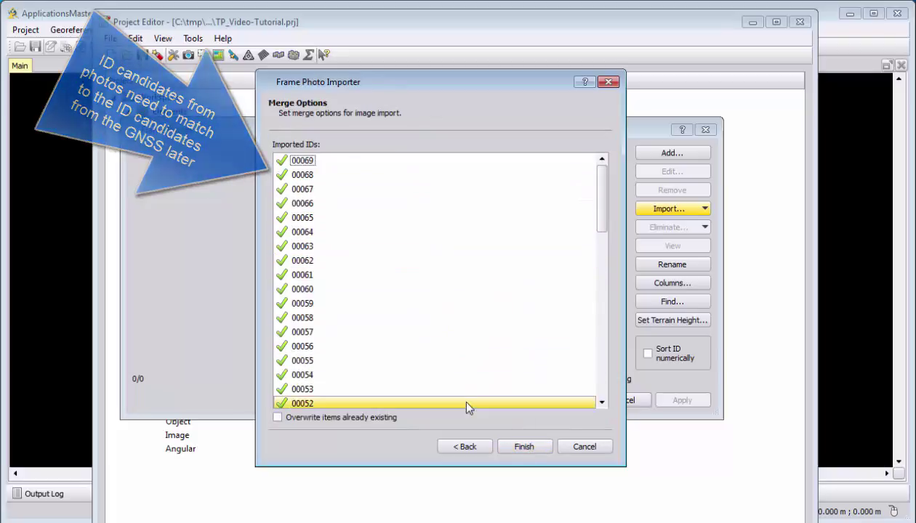
{"action": "left_click", "coordinate": [524, 446]}
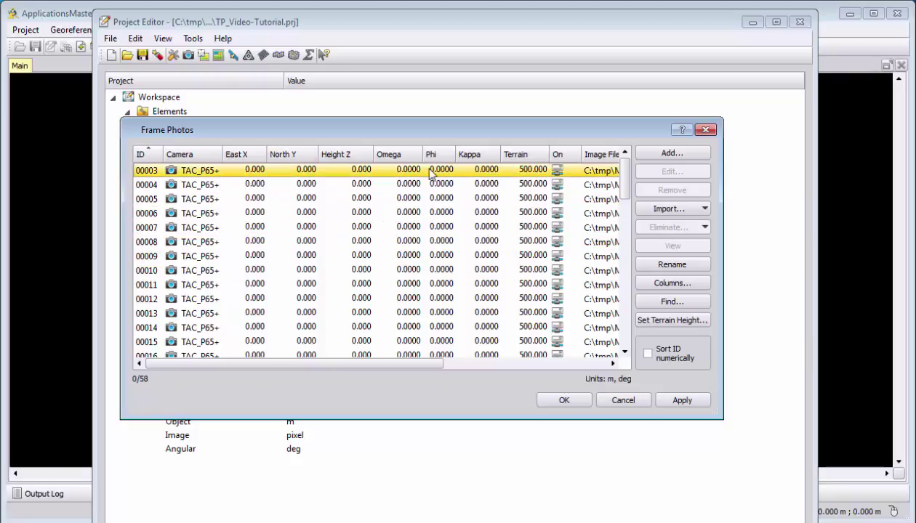
Close the Frame Photos list and load Input\GPS_IMU.txt into the GNSS/IMU import wizard
{"action": "left_click", "coordinate": [565, 401]}
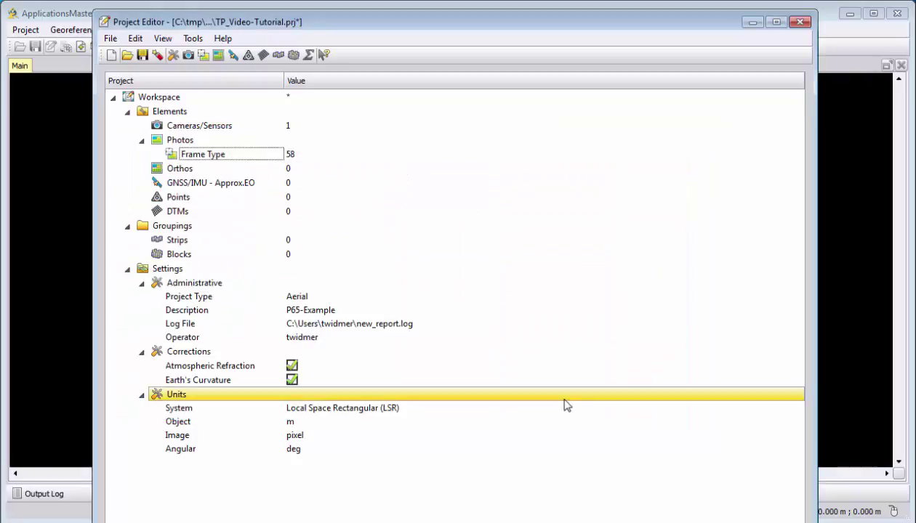
{"action": "double_click", "coordinate": [206, 186]}
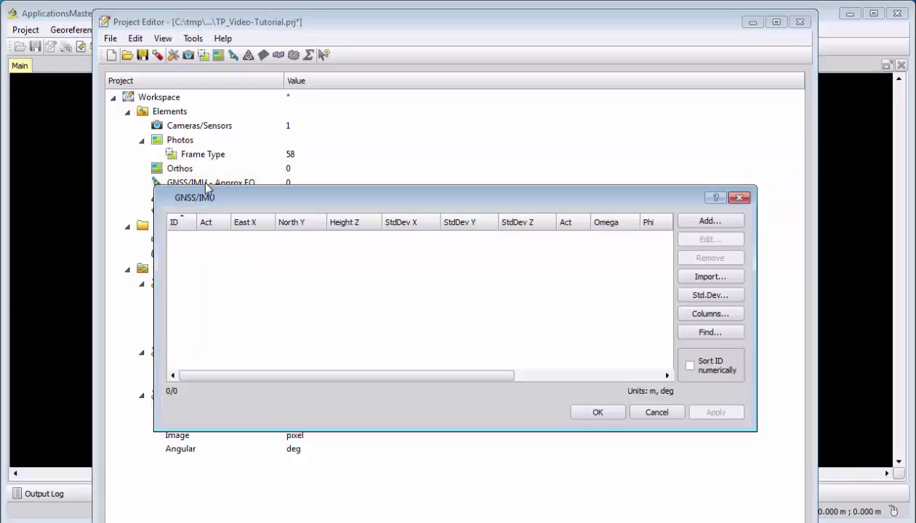
{"action": "left_click", "coordinate": [720, 275]}
{"action": "left_click", "coordinate": [509, 62]}
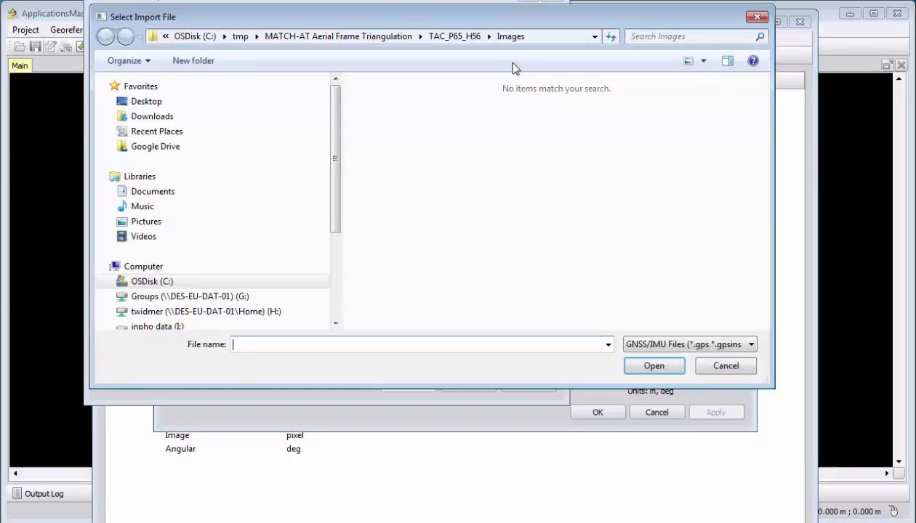
{"action": "left_click", "coordinate": [458, 35]}
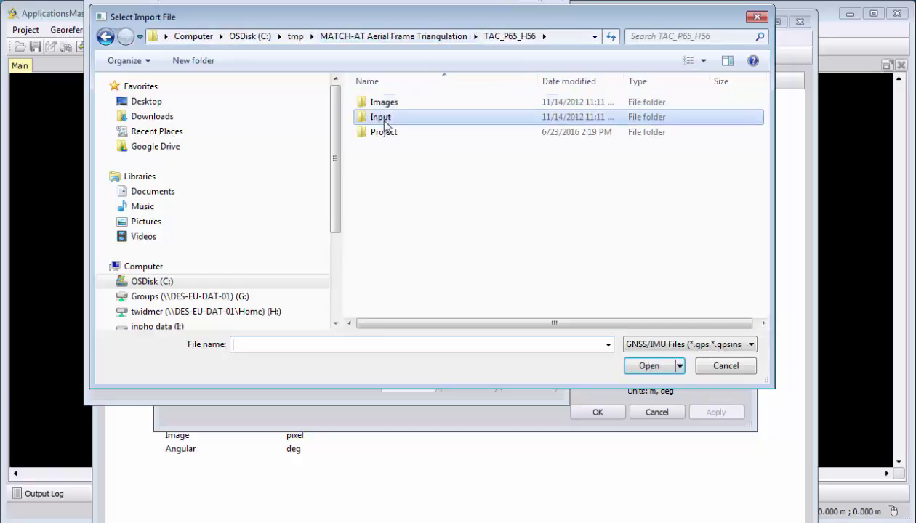
{"action": "double_click", "coordinate": [385, 117]}
{"action": "left_click", "coordinate": [387, 103]}
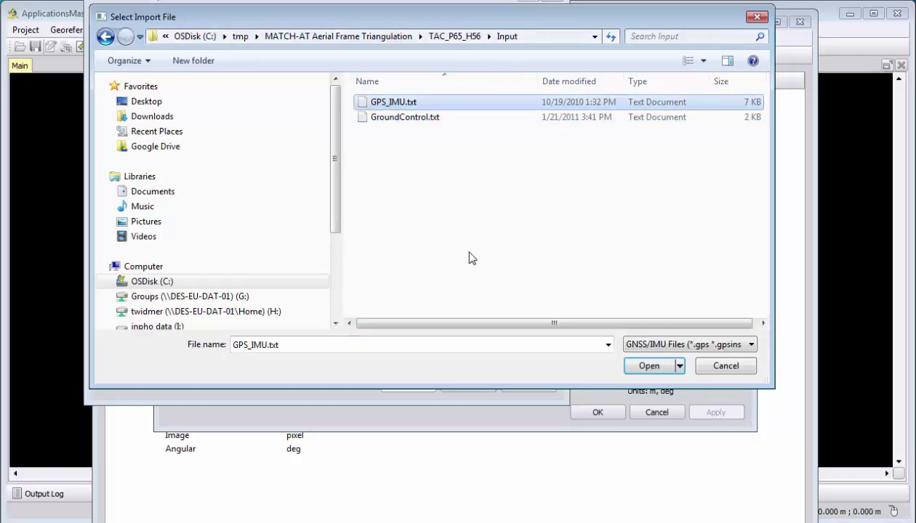
{"action": "left_click", "coordinate": [653, 366]}
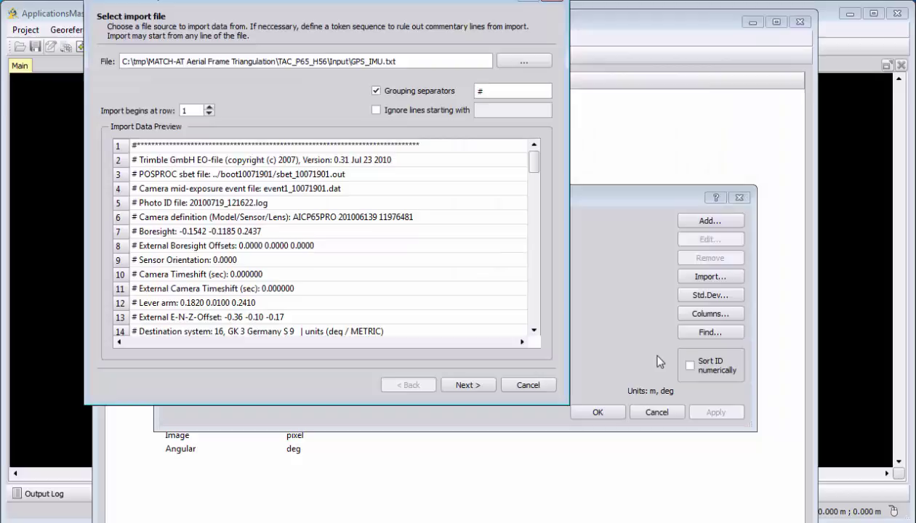
Set the GPS_IMU.txt import to begin at row 17
{"action": "scroll", "coordinate": [218, 188], "scroll_direction": "down", "scroll_amount": 3}
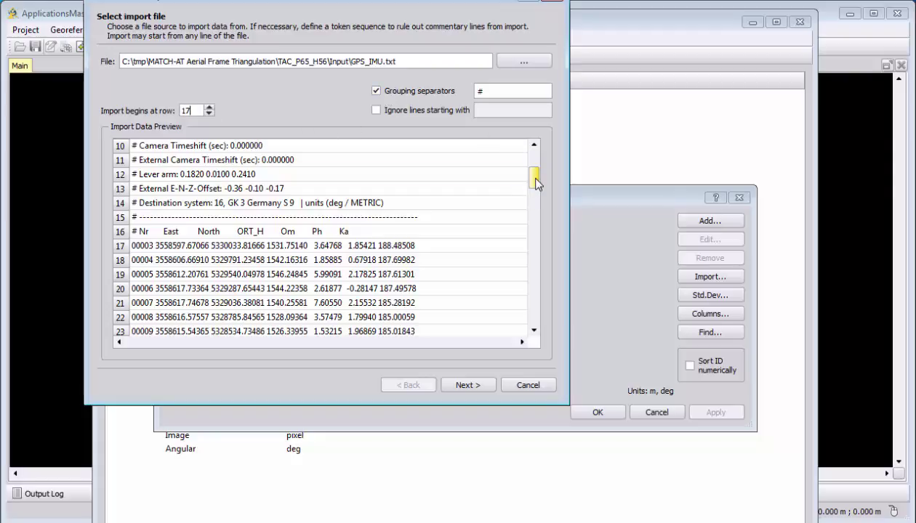
{"action": "left_click_drag", "start_coordinate": [527, 175], "coordinate": [541, 151]}
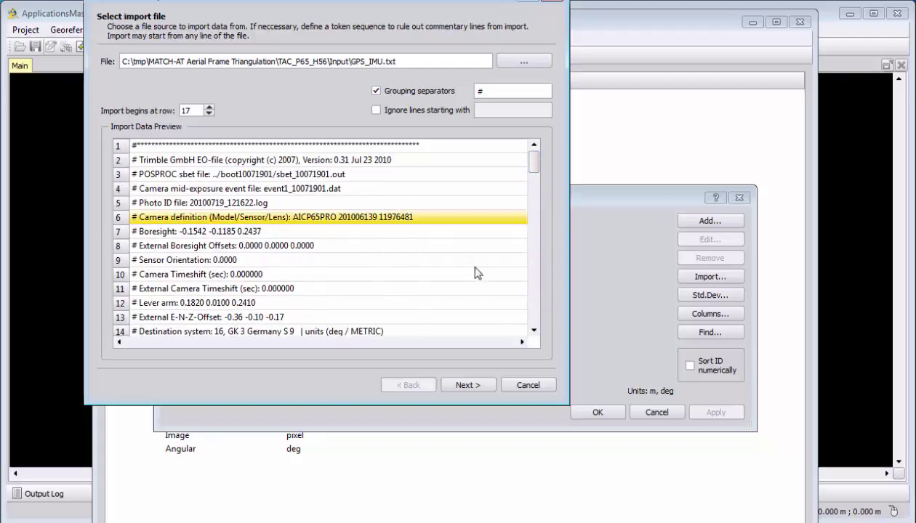
{"action": "left_click", "coordinate": [466, 385]}
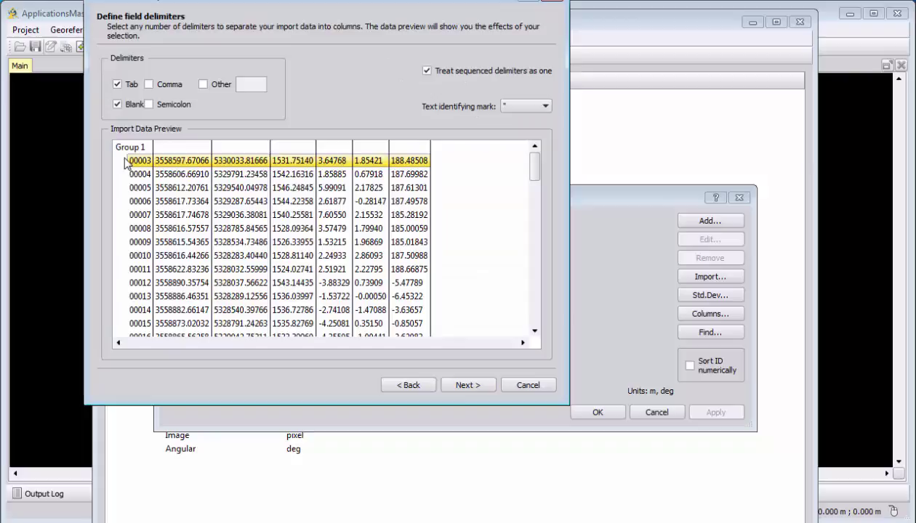
Keep tab and blank delimiters and label the first four columns ID, East X, North Y, Height Z
{"action": "left_click", "coordinate": [480, 387]}
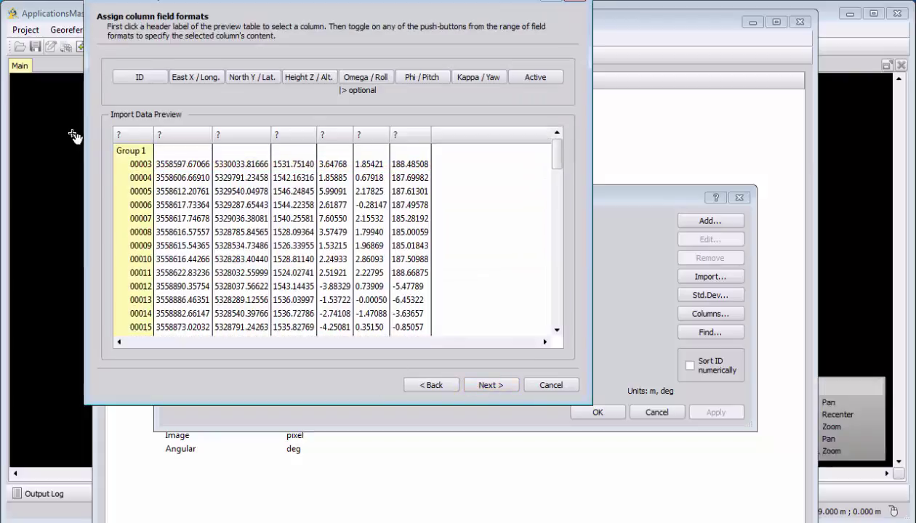
{"action": "left_click", "coordinate": [122, 135]}
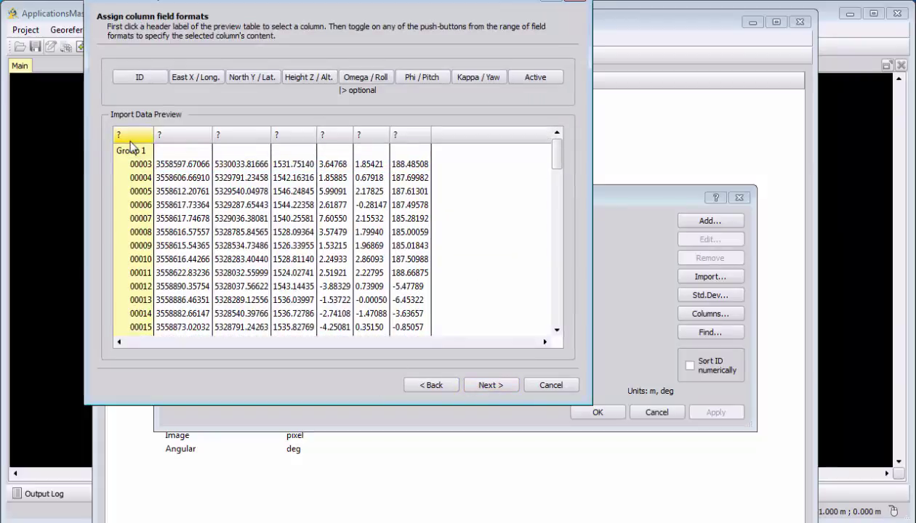
{"action": "left_click", "coordinate": [138, 77]}
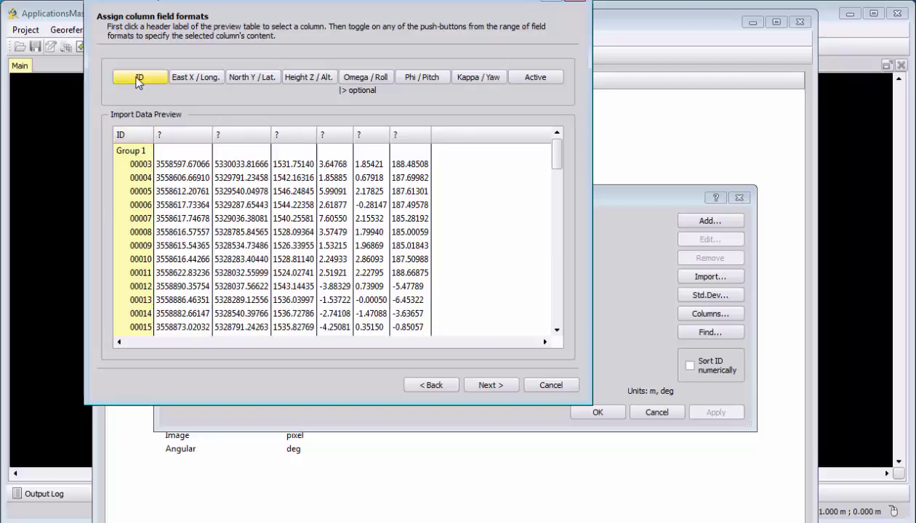
{"action": "left_click", "coordinate": [169, 139]}
{"action": "left_click", "coordinate": [186, 77]}
{"action": "left_click", "coordinate": [234, 135]}
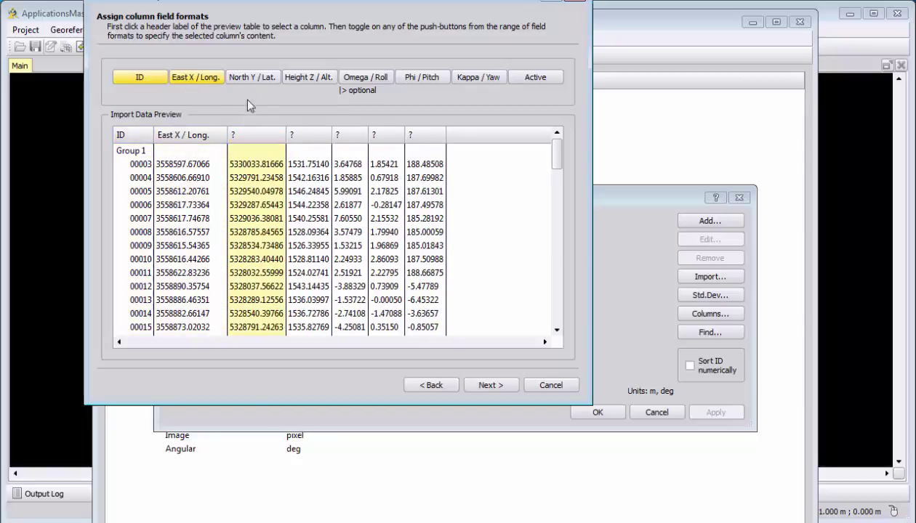
{"action": "left_click", "coordinate": [252, 79]}
{"action": "left_click", "coordinate": [313, 140]}
{"action": "left_click", "coordinate": [308, 78]}
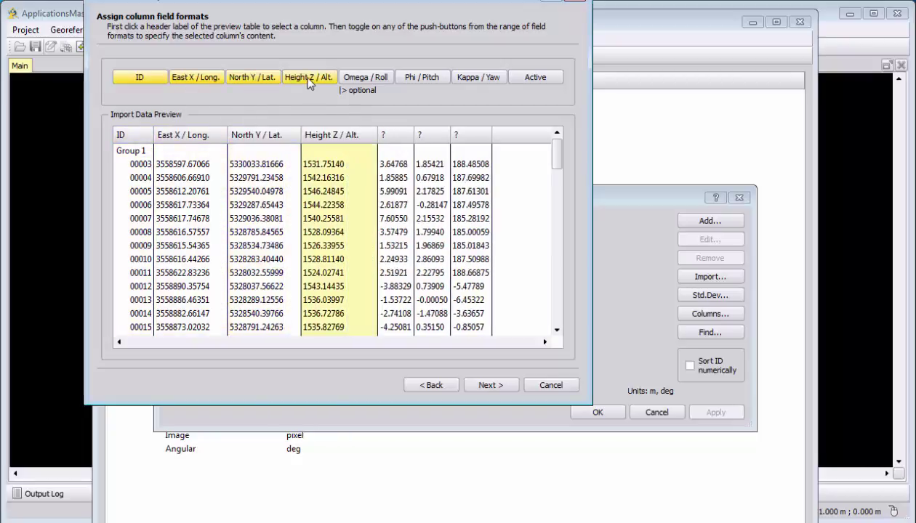
Label the fifth to seventh columns Omega, Phi and Kappa and confirm the assignments
{"action": "left_click", "coordinate": [382, 135]}
{"action": "left_click", "coordinate": [365, 77]}
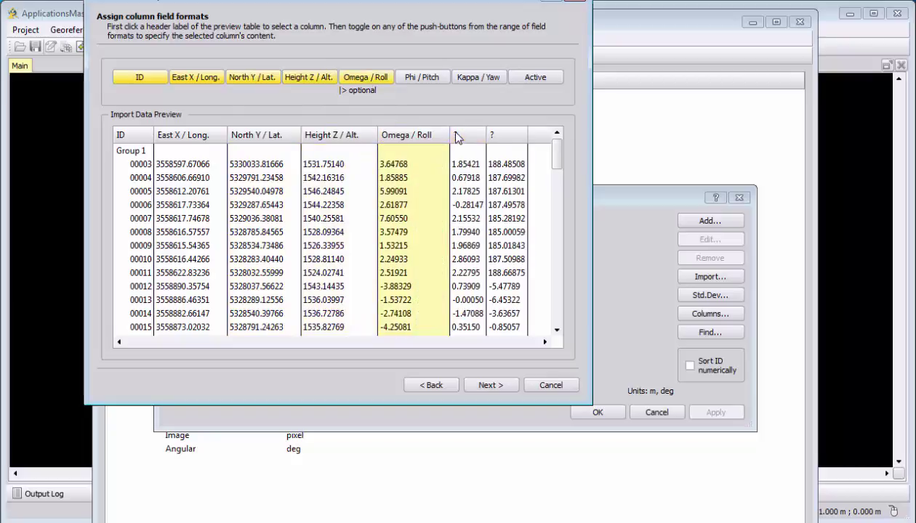
{"action": "left_click", "coordinate": [448, 133]}
{"action": "left_click", "coordinate": [428, 79]}
{"action": "left_click", "coordinate": [522, 135]}
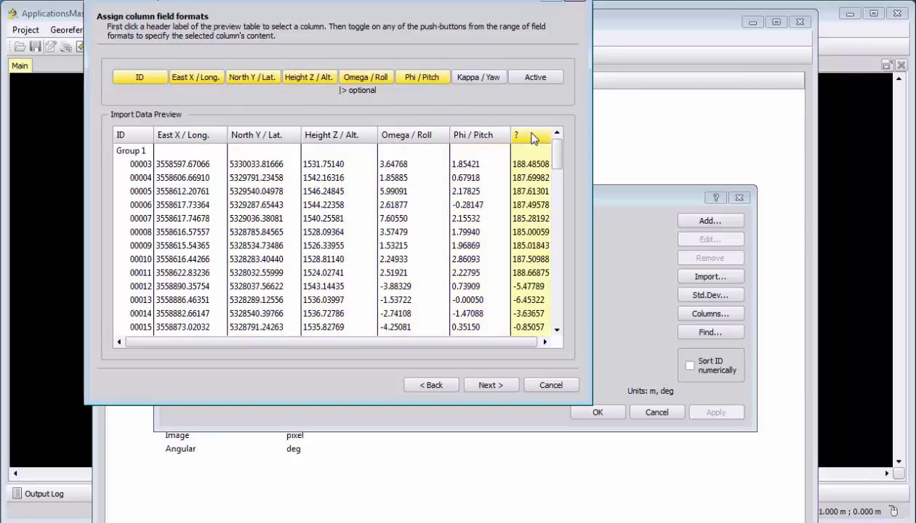
{"action": "left_click", "coordinate": [479, 79]}
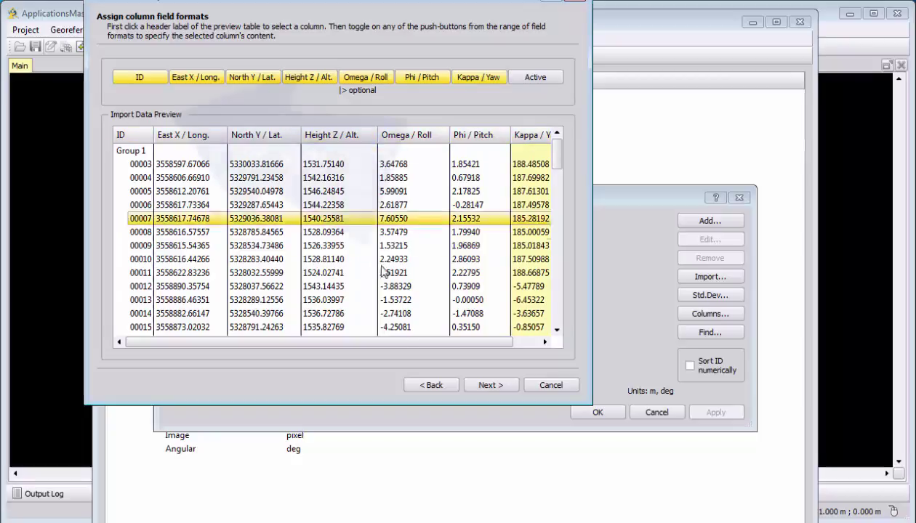
{"action": "left_click", "coordinate": [475, 386]}
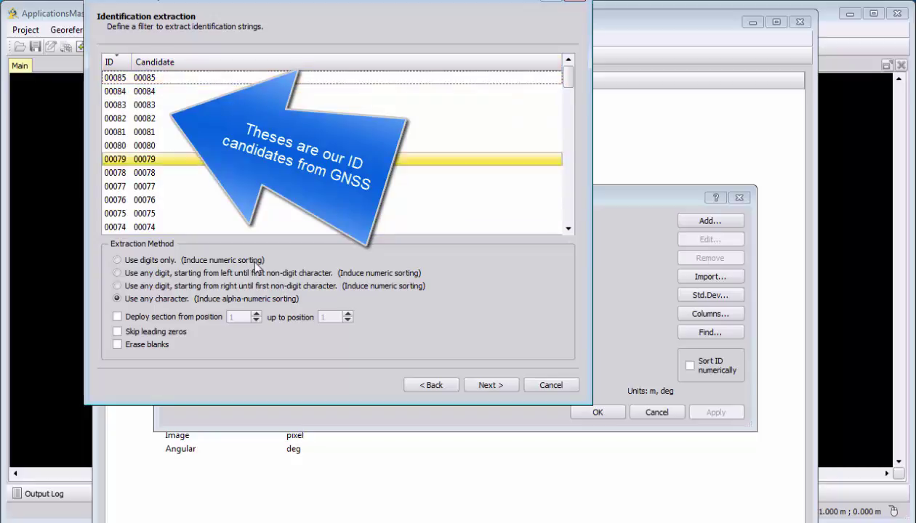
Import the 83 GNSS/IMU records with local metric coordinates, Omega Phi Kappa rotations and initialized photo orientations
{"action": "left_click", "coordinate": [499, 386]}
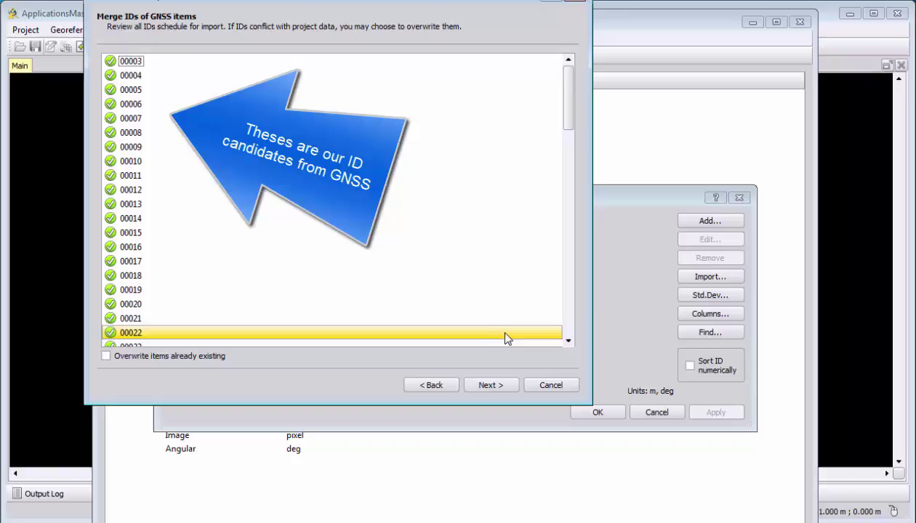
{"action": "left_click", "coordinate": [502, 386]}
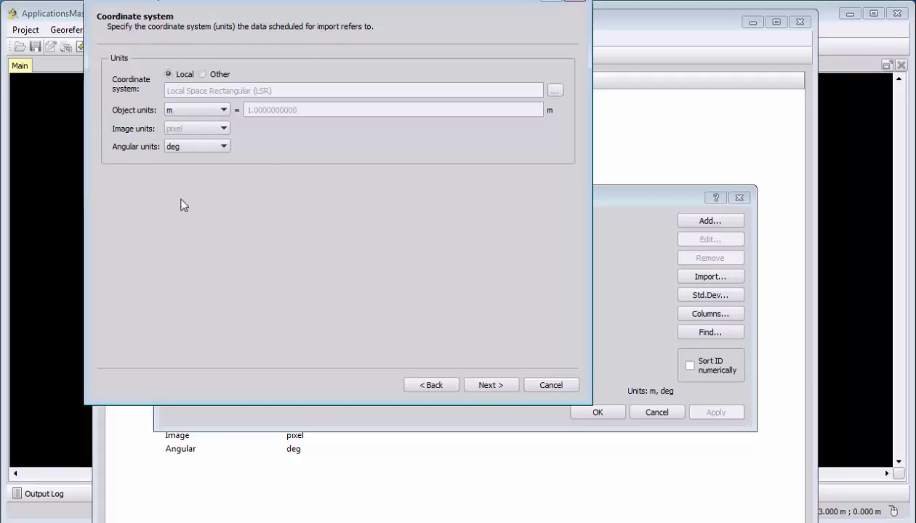
{"action": "left_click", "coordinate": [492, 387]}
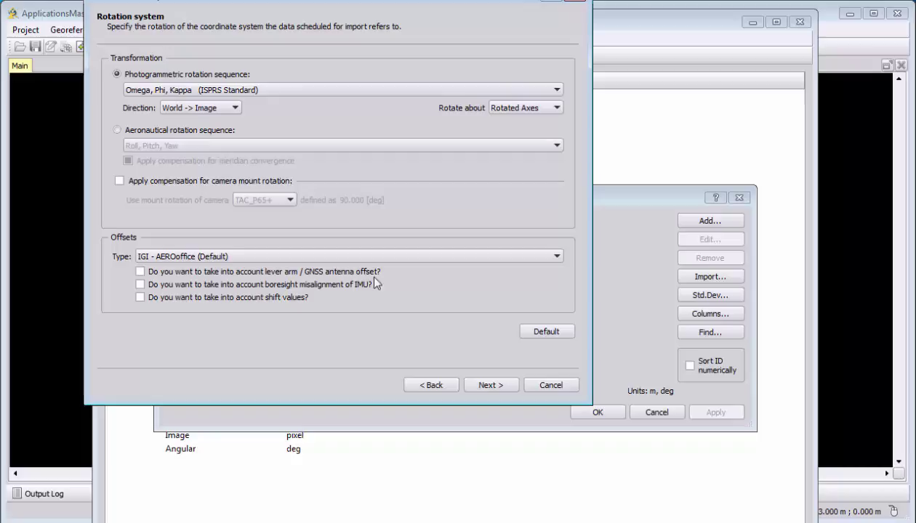
{"action": "left_click", "coordinate": [491, 386]}
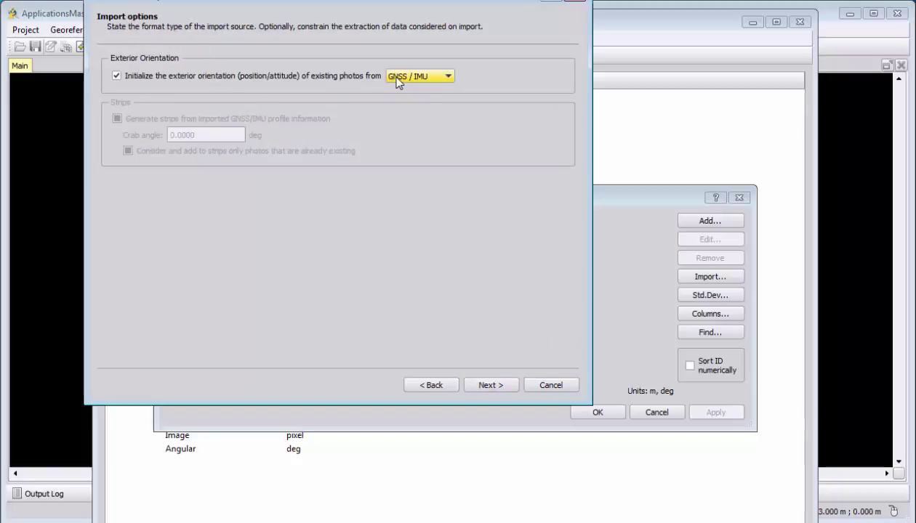
{"action": "left_click", "coordinate": [487, 385]}
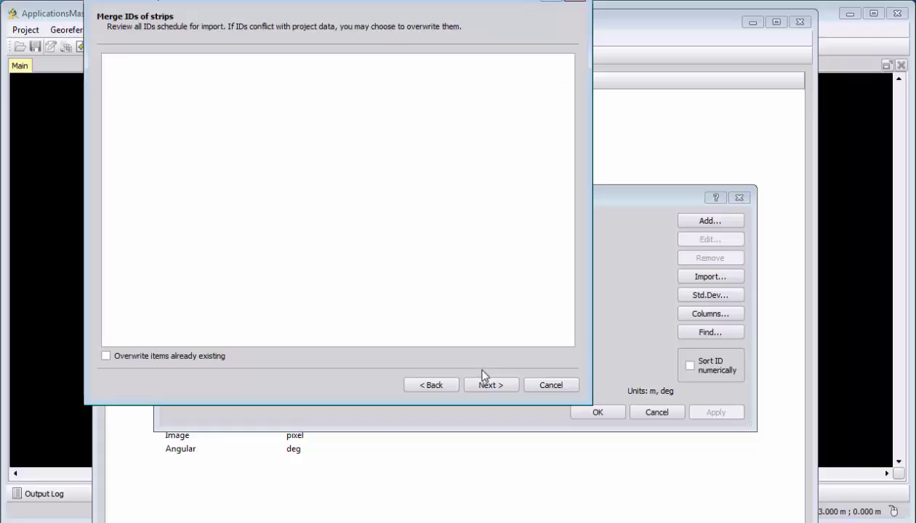
{"action": "left_click", "coordinate": [483, 386]}
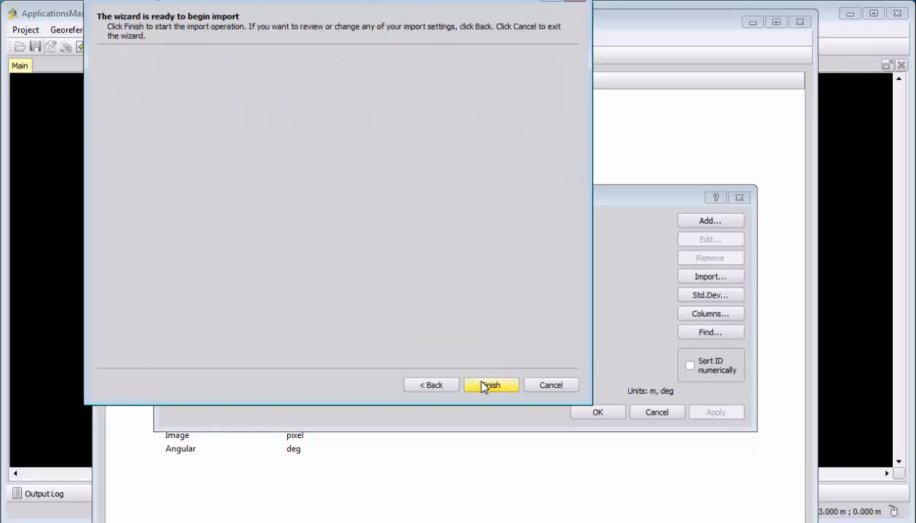
{"action": "left_click", "coordinate": [483, 386]}
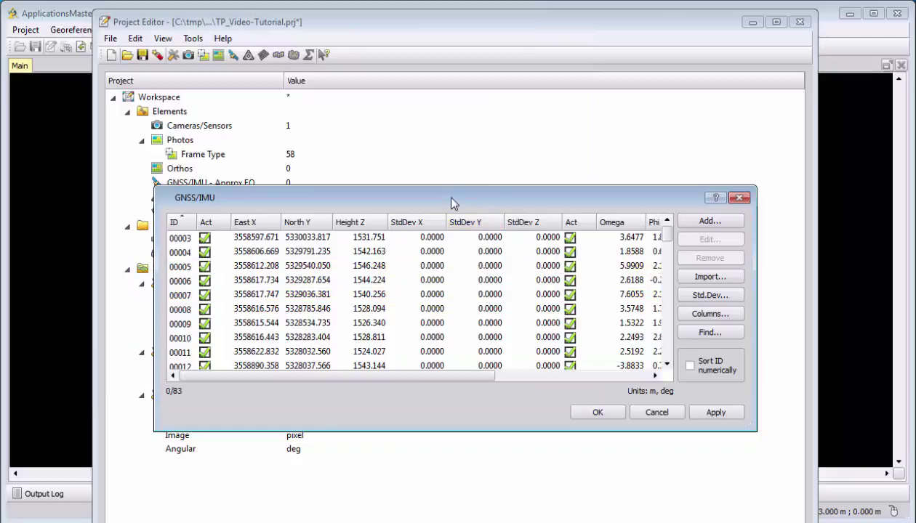
Apply default standard deviations of 0.1 m and 0.008° to all GNSS/IMU records and close the table
{"action": "left_click_drag", "start_coordinate": [452, 203], "coordinate": [466, 158]}
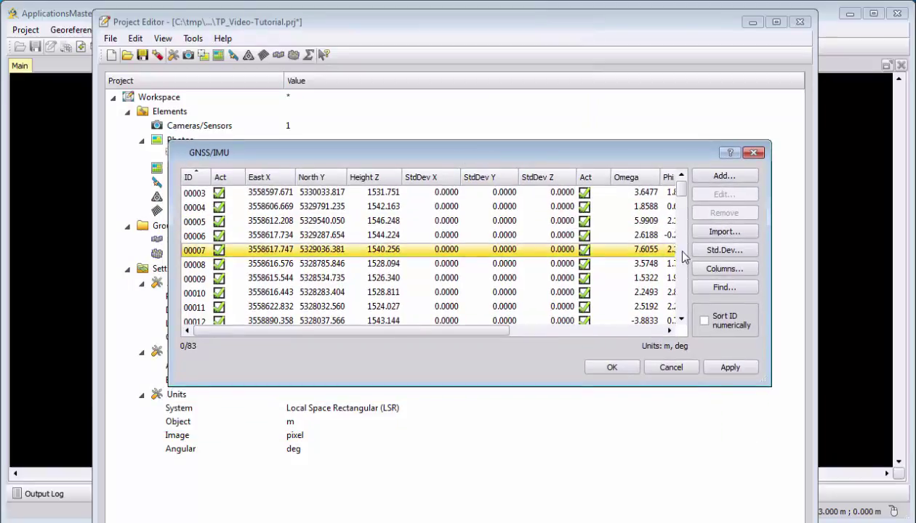
{"action": "left_click", "coordinate": [714, 250]}
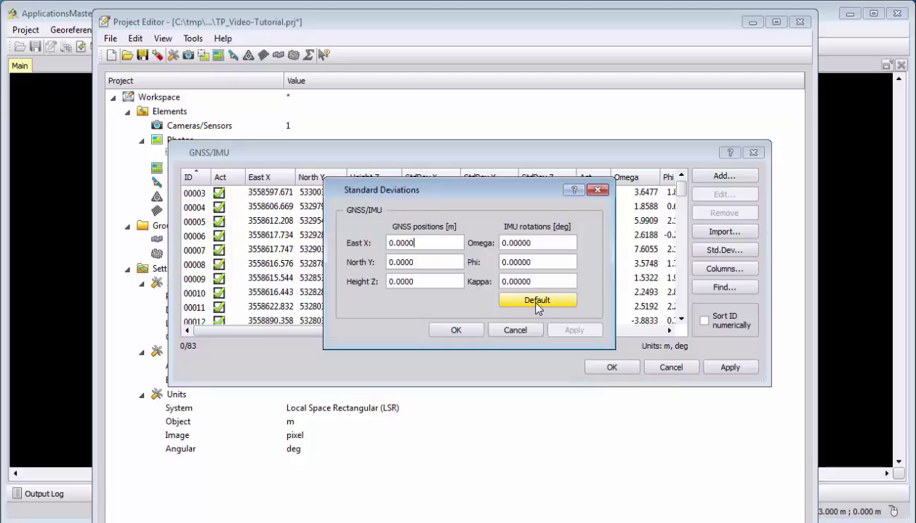
{"action": "left_click", "coordinate": [537, 303]}
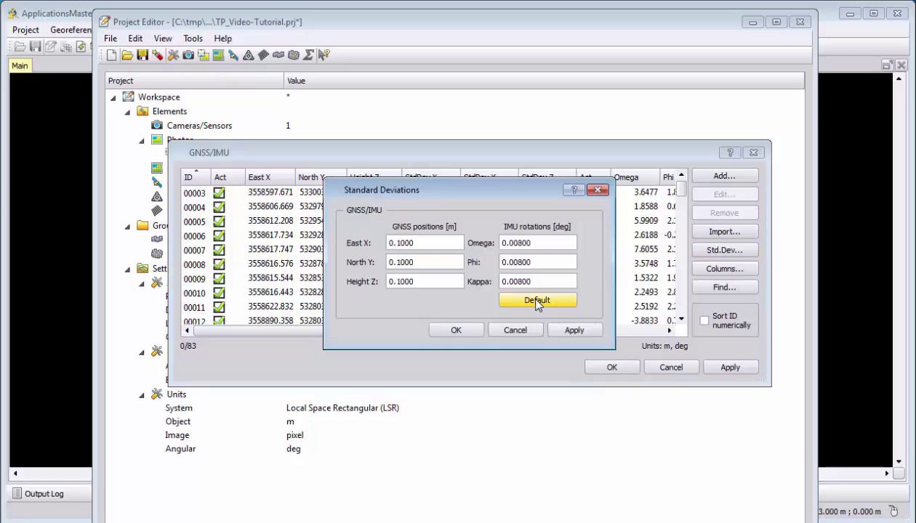
{"action": "left_click", "coordinate": [454, 330]}
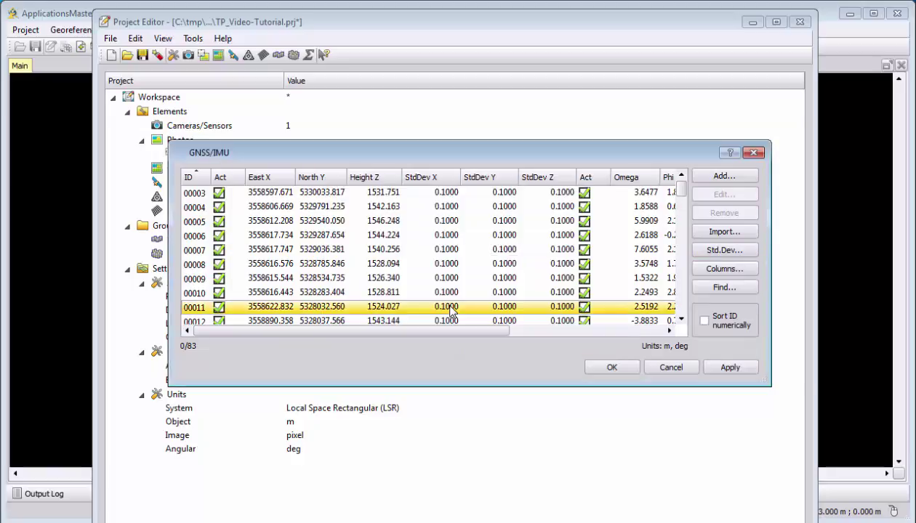
{"action": "left_click", "coordinate": [605, 368]}
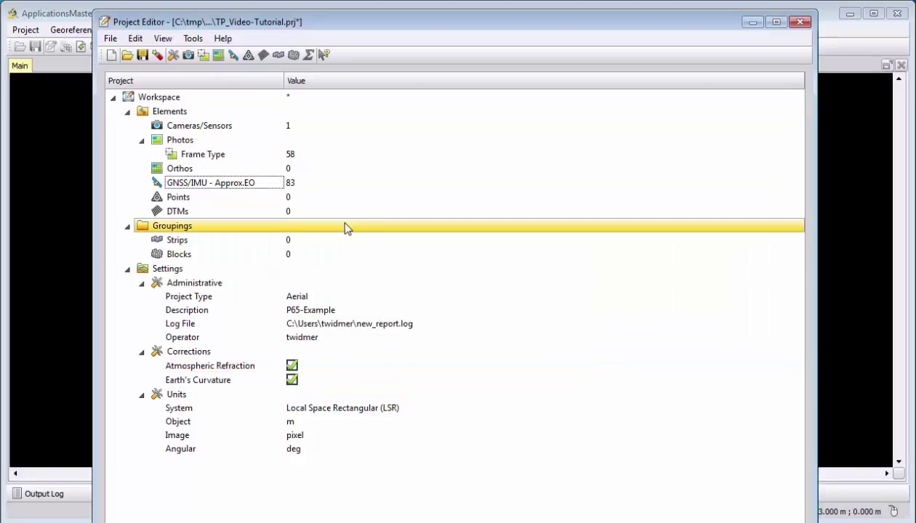
{"action": "double_click", "coordinate": [207, 156]}
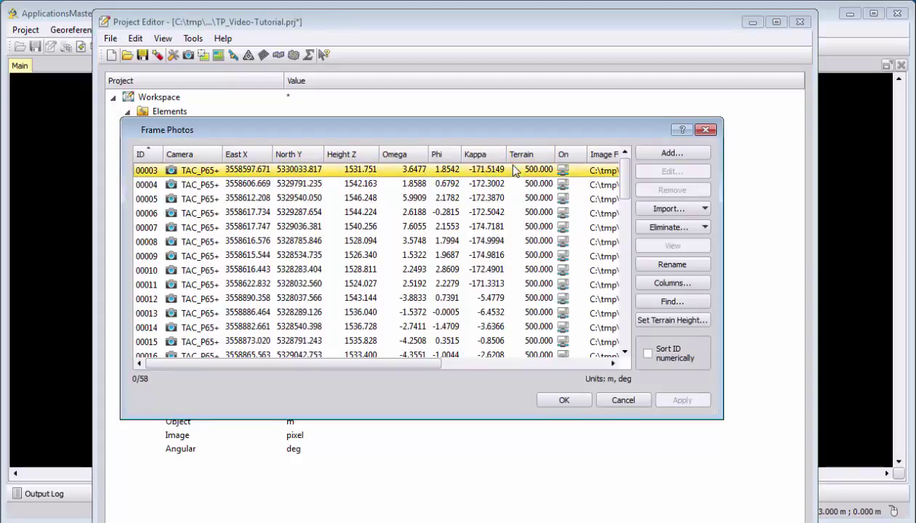
{"action": "left_click", "coordinate": [563, 399]}
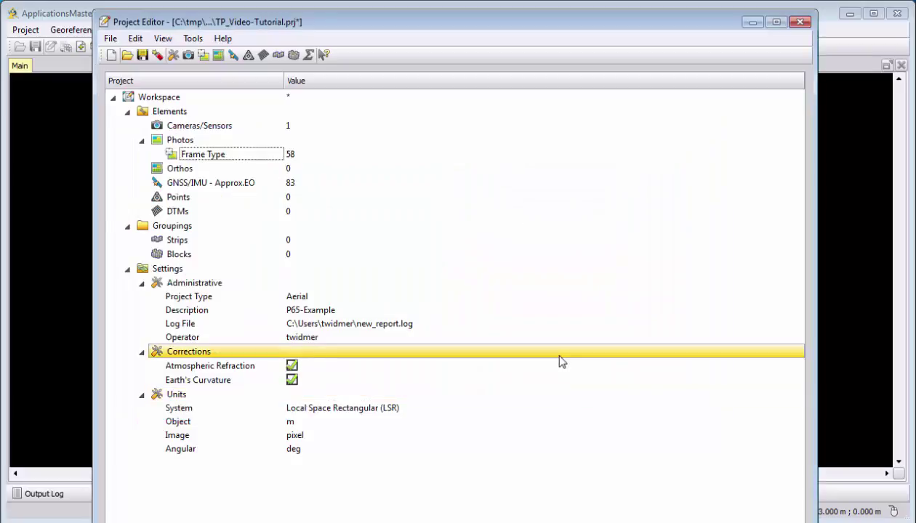
Load GroundControl.txt into the object point importer, keeping the default delimiter settings
{"action": "double_click", "coordinate": [201, 203]}
{"action": "left_click", "coordinate": [704, 268]}
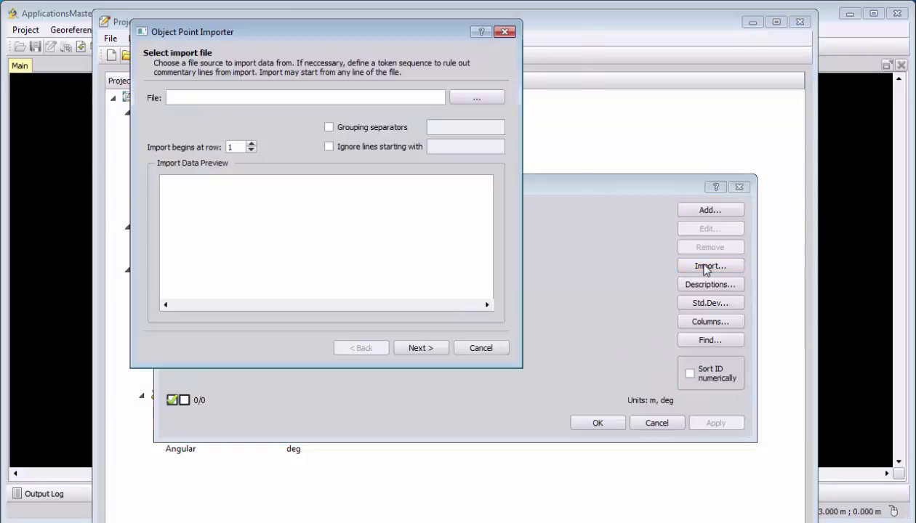
{"action": "left_click", "coordinate": [464, 97]}
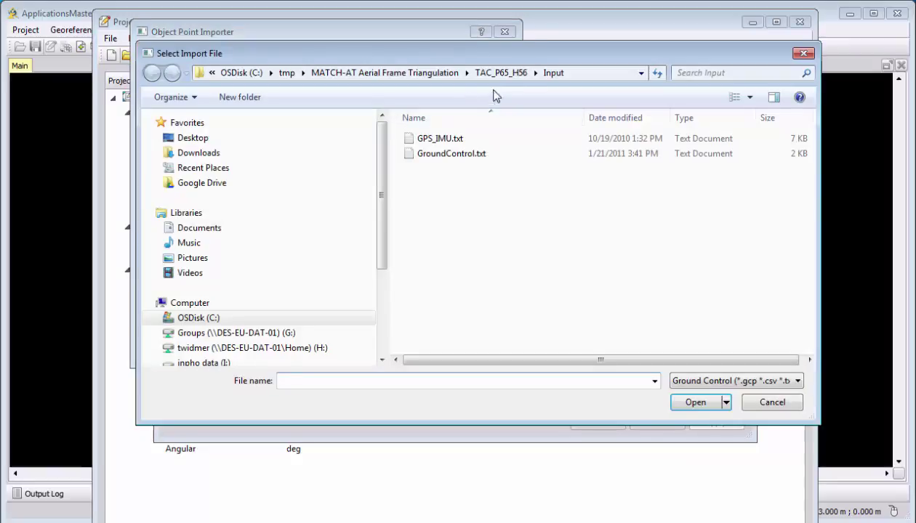
{"action": "left_click", "coordinate": [425, 160]}
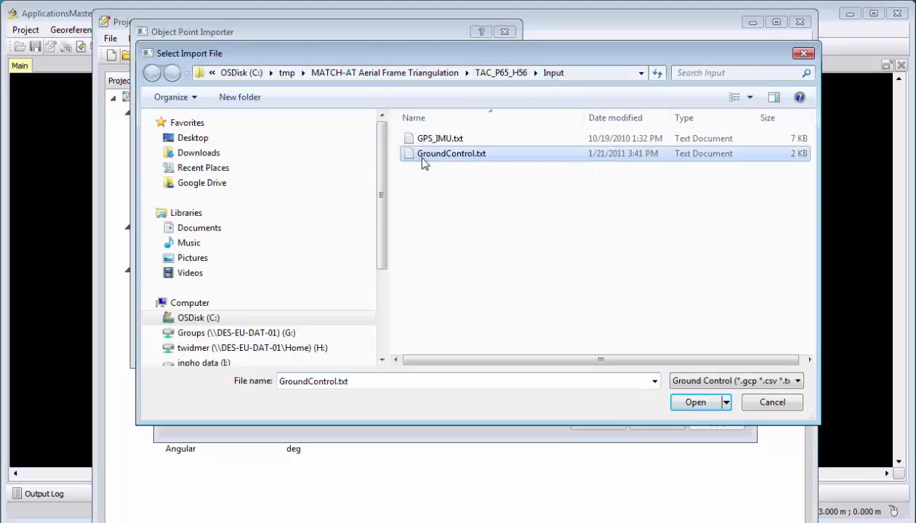
{"action": "left_click", "coordinate": [696, 402]}
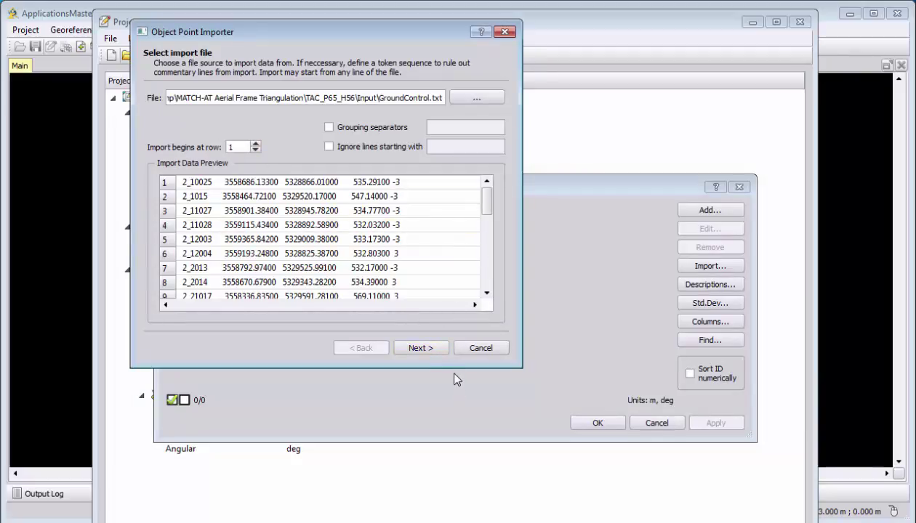
{"action": "left_click", "coordinate": [421, 348]}
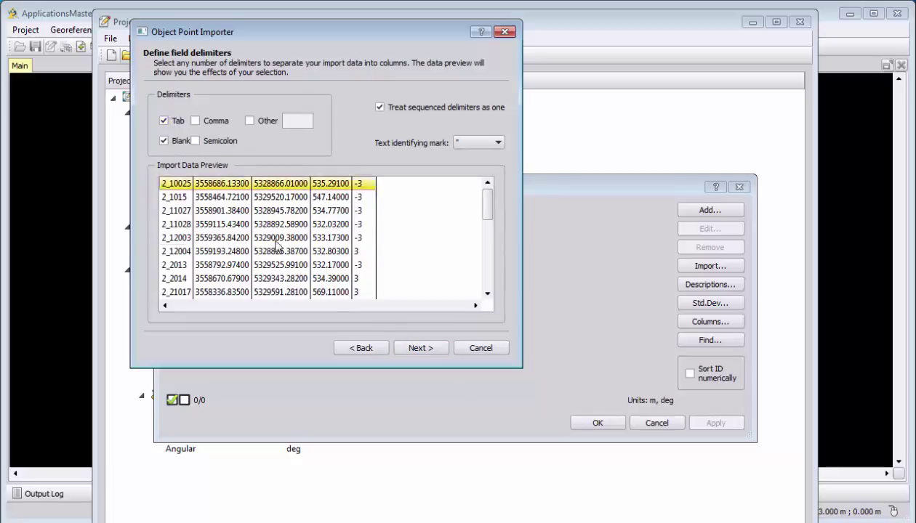
{"action": "left_click", "coordinate": [420, 348]}
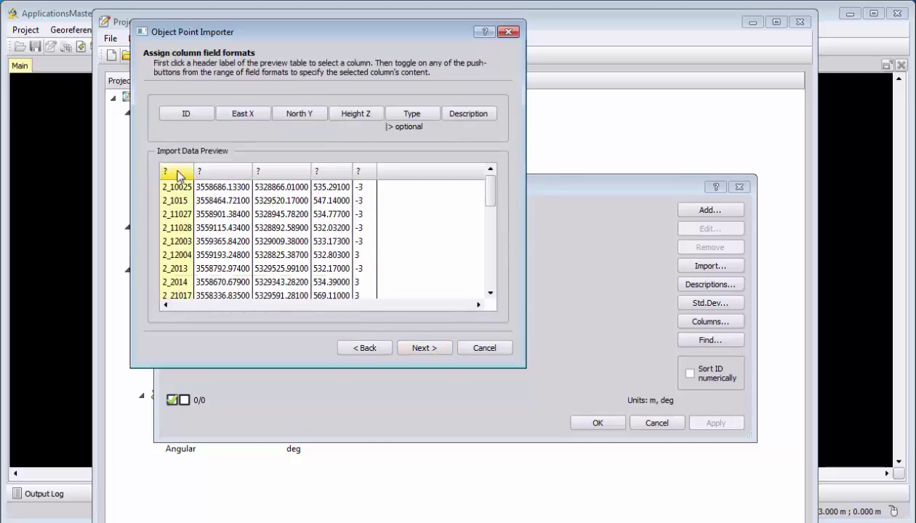
Assign the point file columns as ID, East X, North Y, Height Z and Type
{"action": "left_click", "coordinate": [181, 115]}
{"action": "left_click", "coordinate": [204, 172]}
{"action": "left_click", "coordinate": [226, 115]}
{"action": "left_click", "coordinate": [270, 172]}
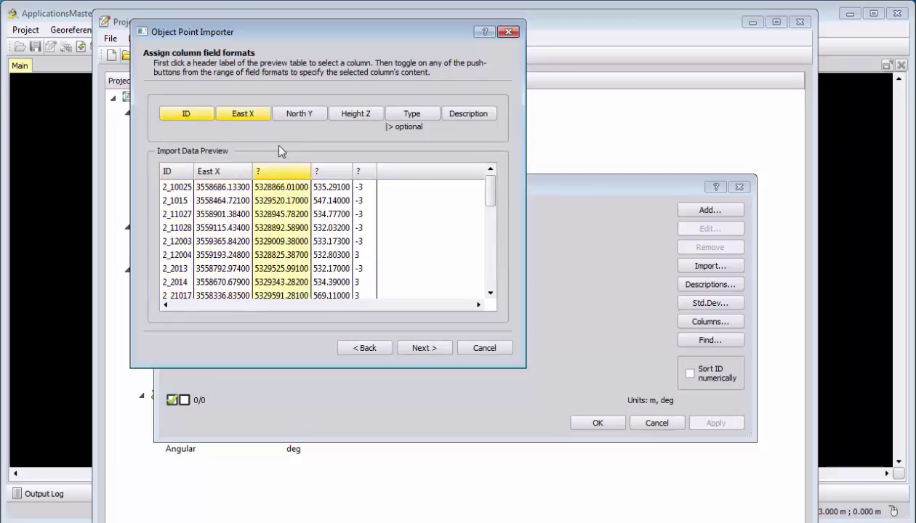
{"action": "left_click", "coordinate": [280, 110]}
{"action": "left_click", "coordinate": [355, 114]}
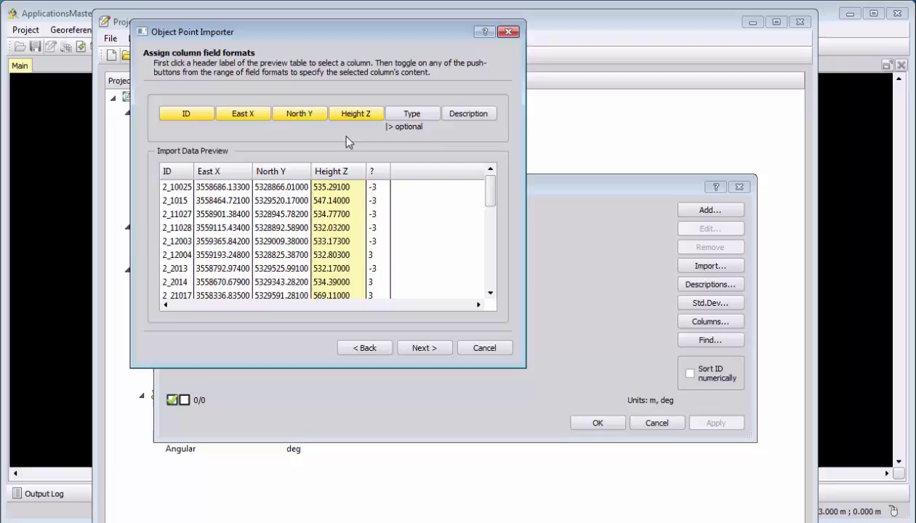
{"action": "left_click", "coordinate": [382, 173]}
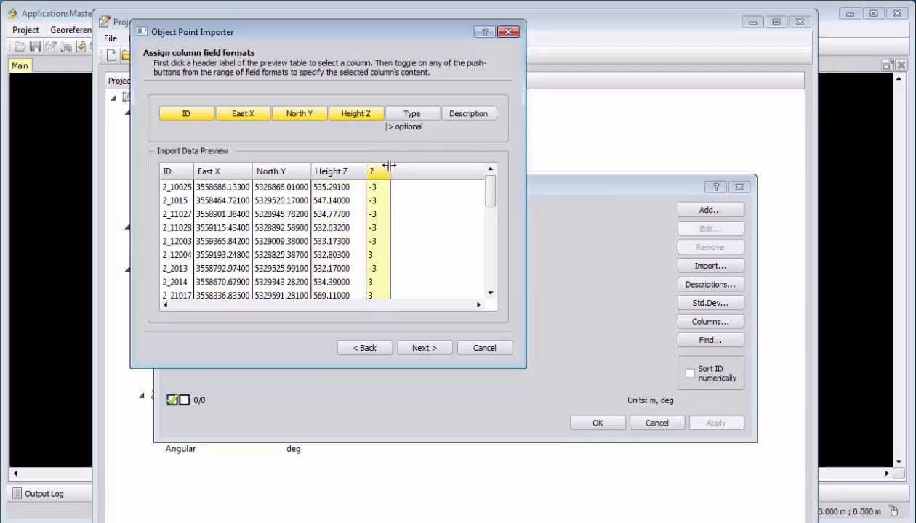
{"action": "left_click", "coordinate": [410, 114]}
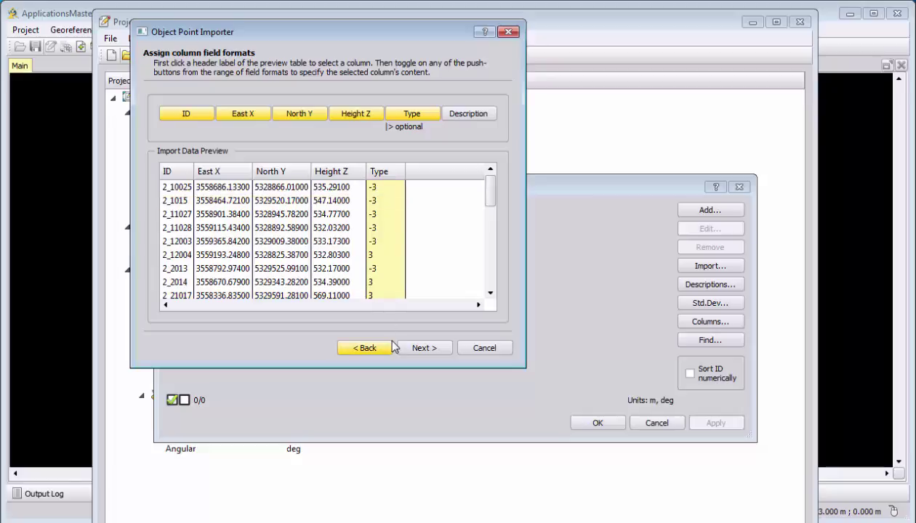
Accept the ID extraction and merge options to import the 28 control points
{"action": "left_click", "coordinate": [417, 350]}
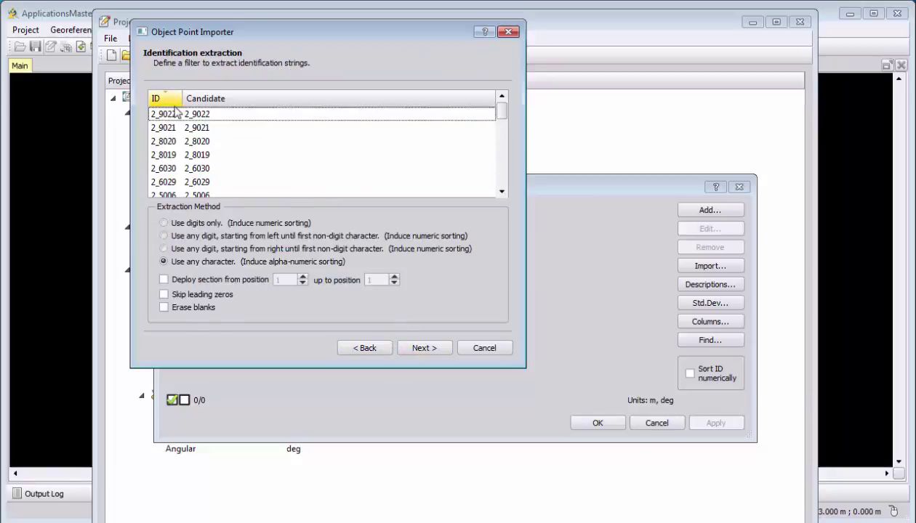
{"action": "left_click", "coordinate": [422, 348]}
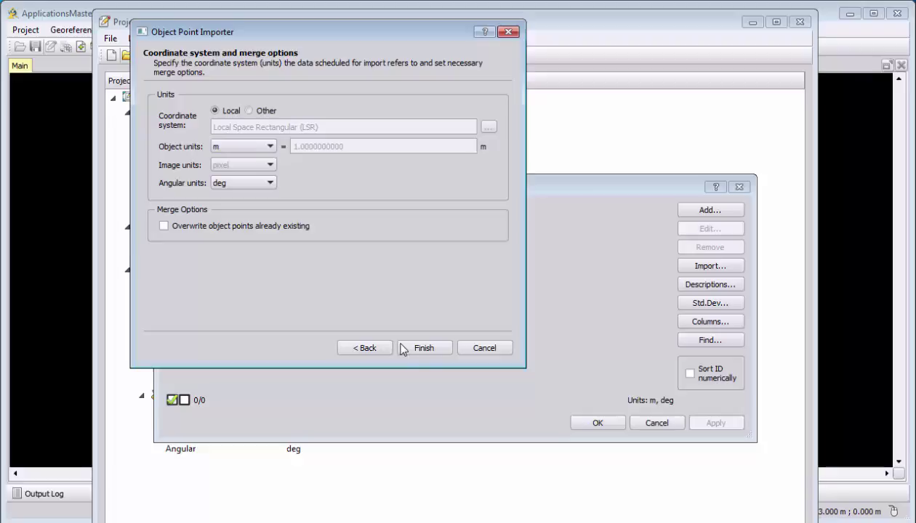
{"action": "left_click", "coordinate": [429, 349]}
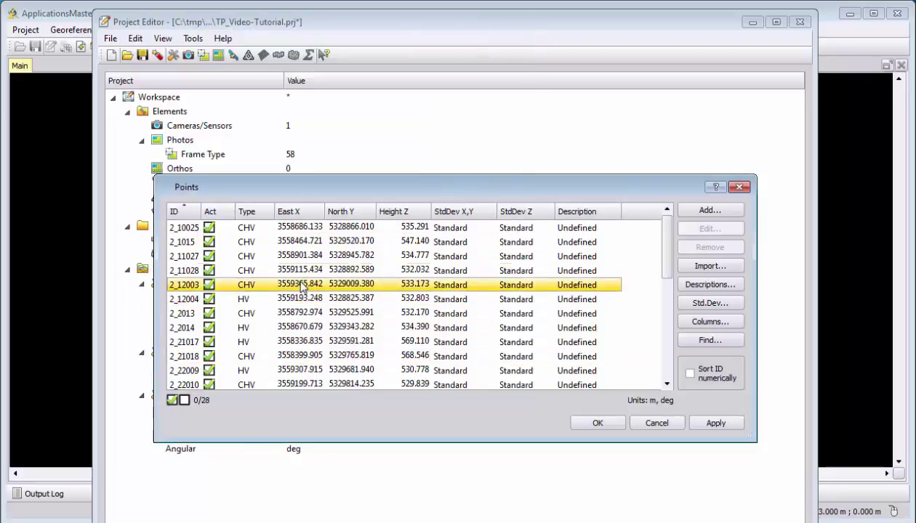
Derive the image point standard deviations from pixel size, keeping 1.2 micron instead of 2
{"action": "left_click", "coordinate": [708, 304]}
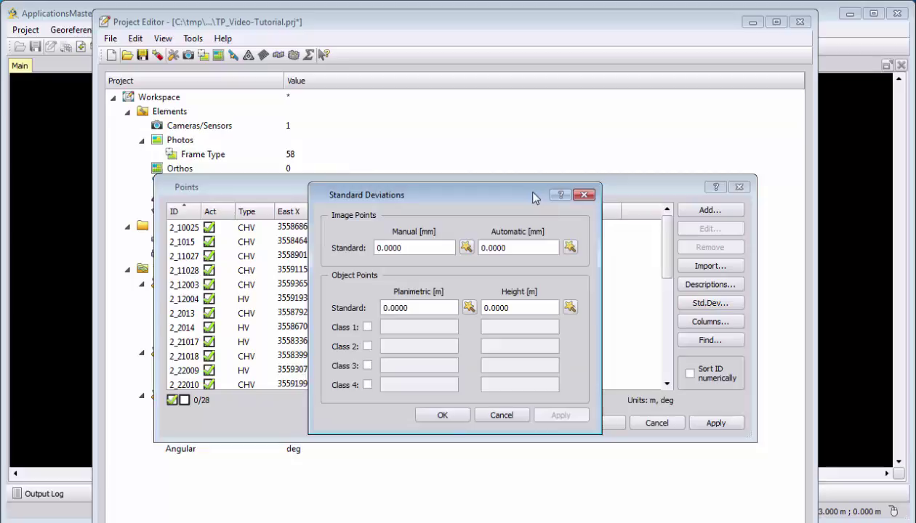
{"action": "left_click", "coordinate": [466, 248]}
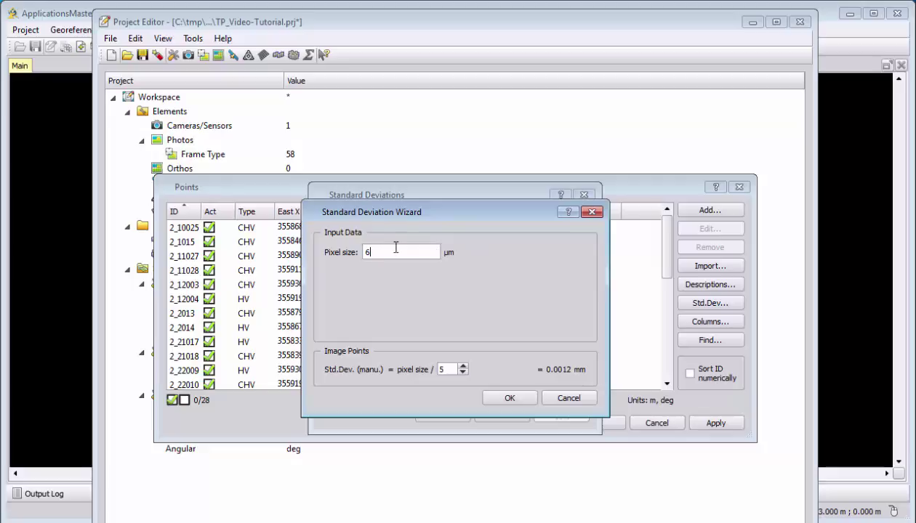
{"action": "left_click_drag", "start_coordinate": [407, 211], "coordinate": [383, 273]}
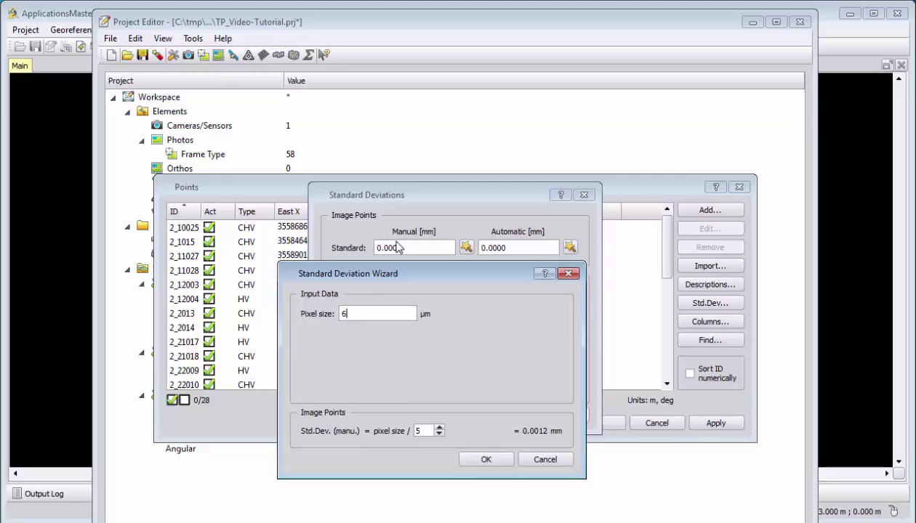
{"action": "left_click", "coordinate": [439, 434]}
{"action": "left_click", "coordinate": [439, 434]}
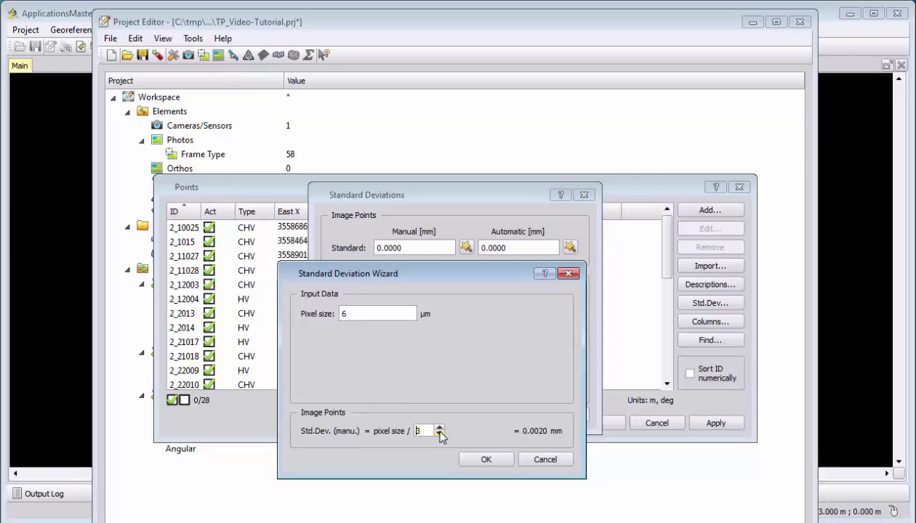
{"action": "left_click", "coordinate": [485, 459]}
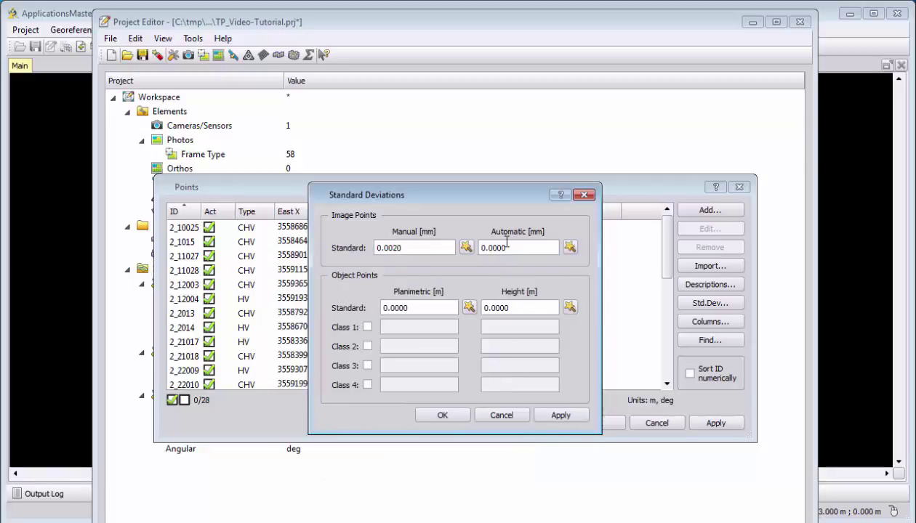
{"action": "left_click", "coordinate": [566, 246]}
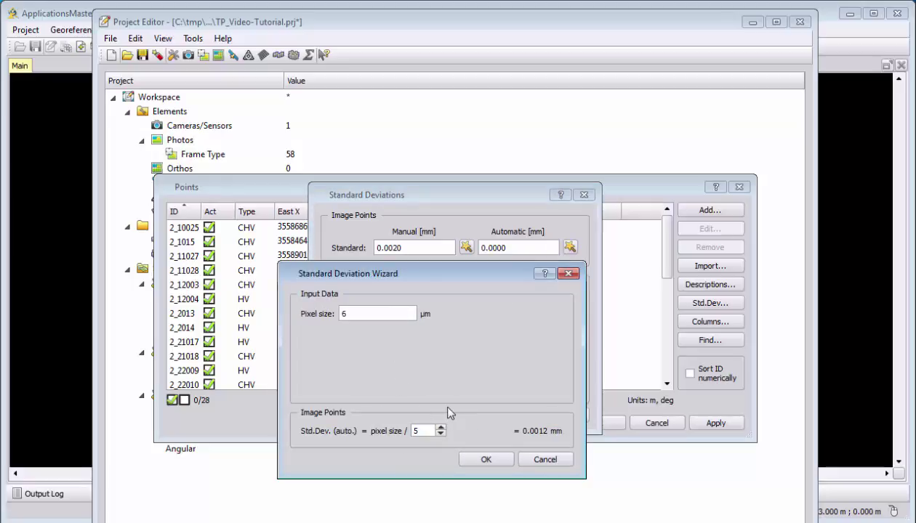
{"action": "left_click", "coordinate": [485, 458]}
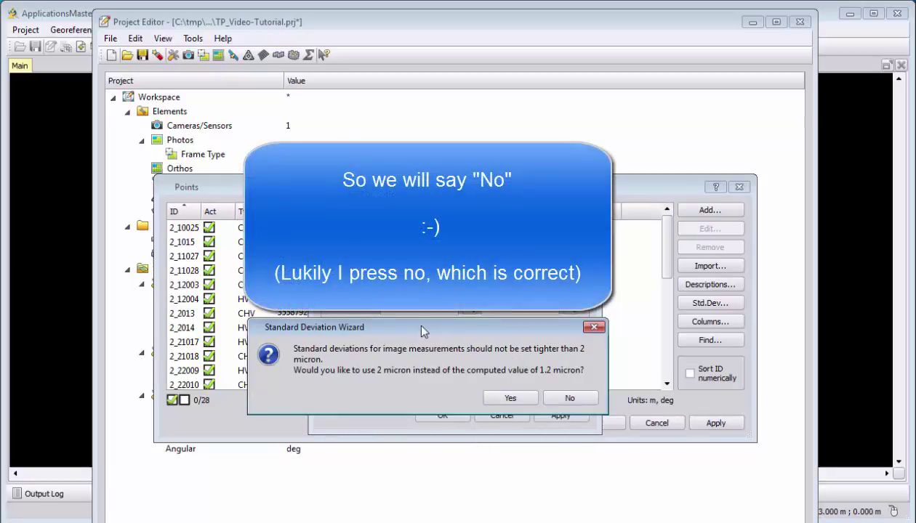
{"action": "left_click", "coordinate": [571, 399]}
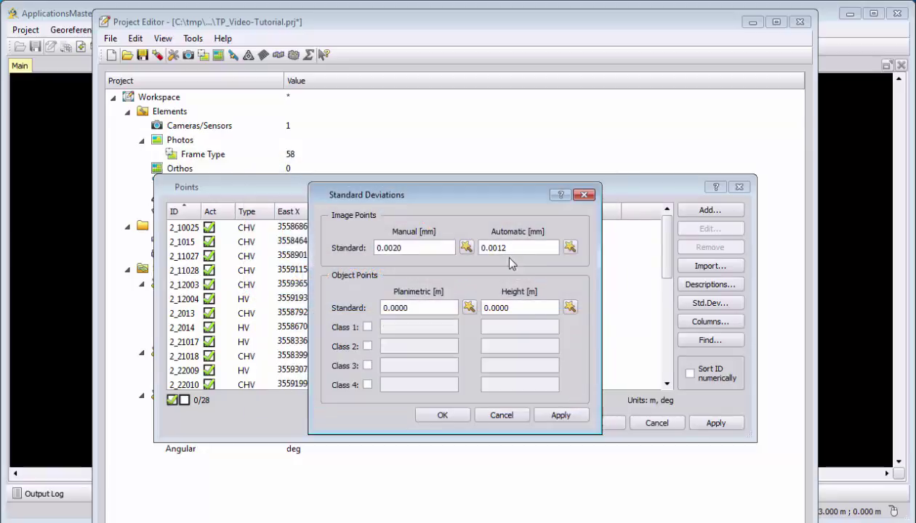
Set planimetric 0.0301 m and height 0.0966 m object point deviations (divisor 3) and confirm
{"action": "left_click", "coordinate": [469, 307]}
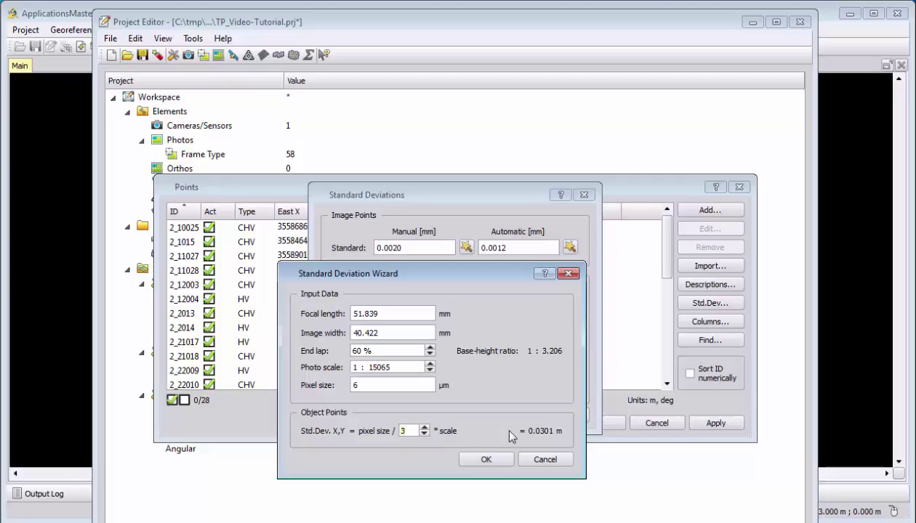
{"action": "left_click", "coordinate": [485, 459]}
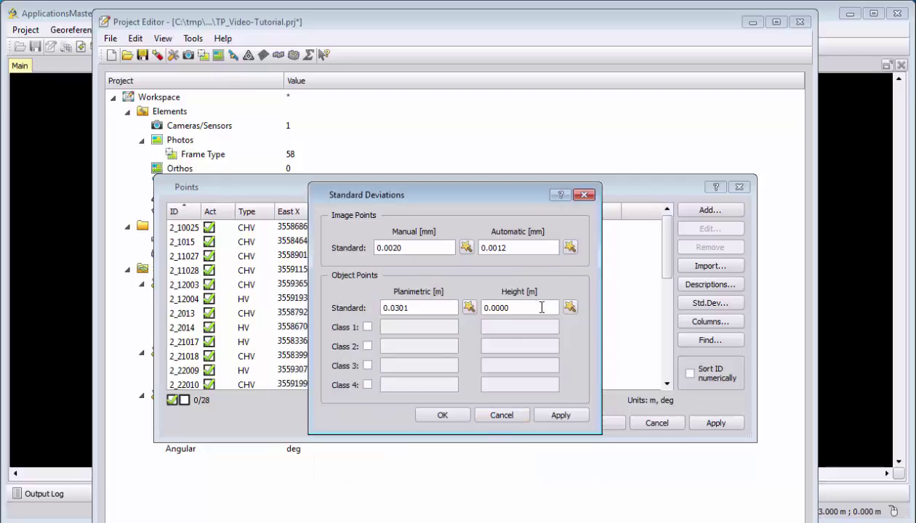
{"action": "left_click", "coordinate": [570, 308]}
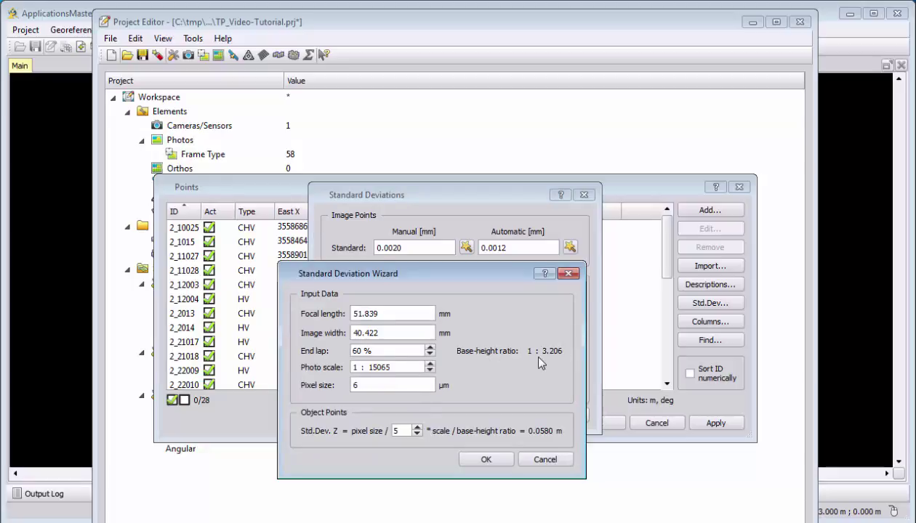
{"action": "left_click", "coordinate": [416, 434]}
{"action": "left_click", "coordinate": [417, 434]}
{"action": "left_click", "coordinate": [488, 458]}
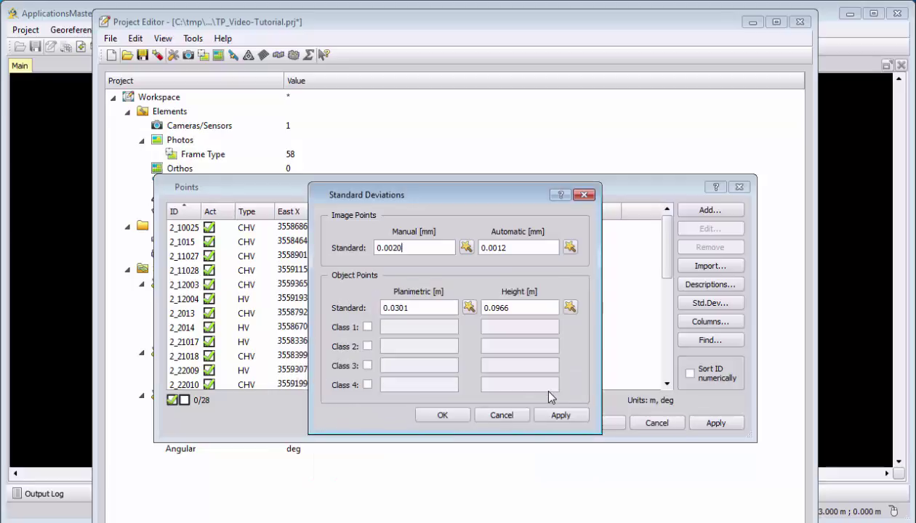
{"action": "left_click", "coordinate": [452, 416]}
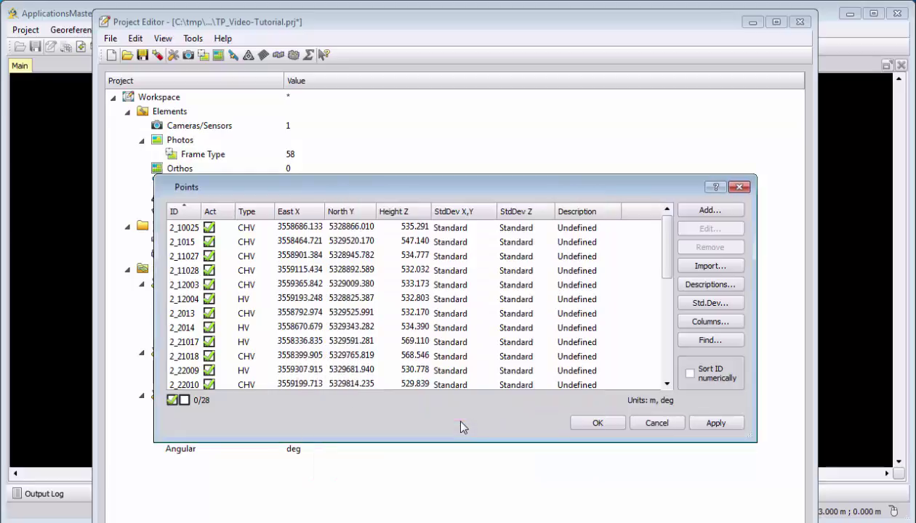
Close the points list and automatically generate flight strips with the shown tolerances
{"action": "left_click", "coordinate": [591, 424]}
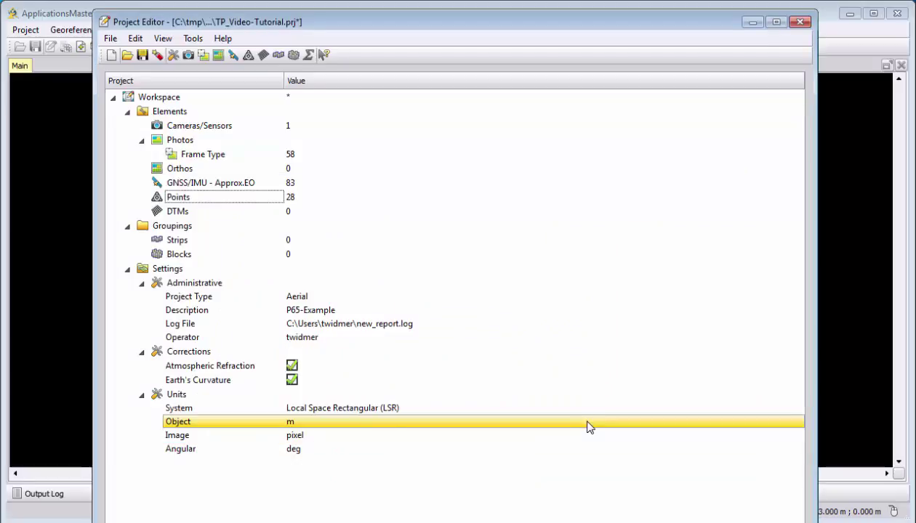
{"action": "double_click", "coordinate": [206, 244]}
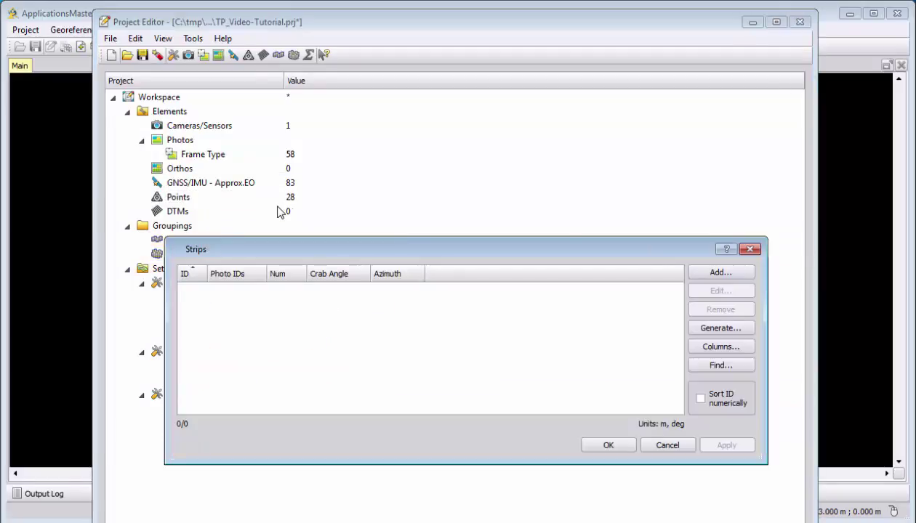
{"action": "left_click", "coordinate": [709, 331]}
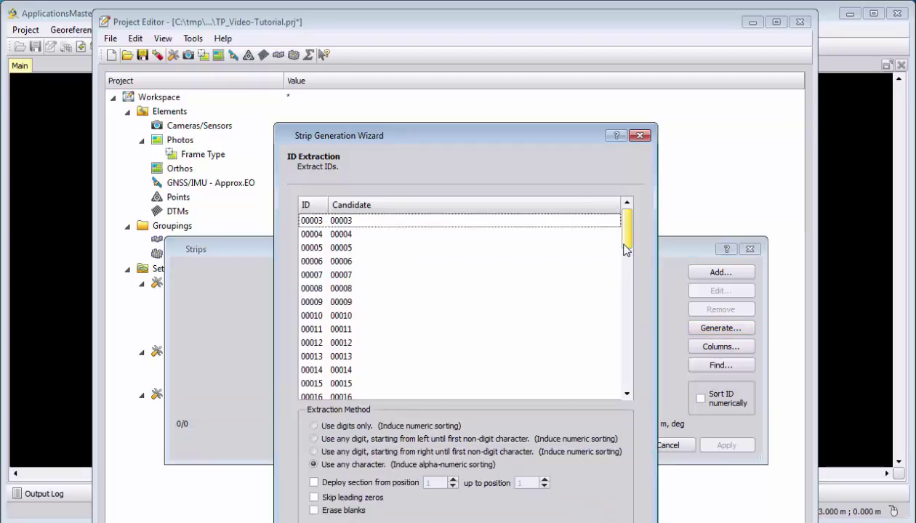
{"action": "left_click_drag", "start_coordinate": [504, 148], "coordinate": [424, 61]}
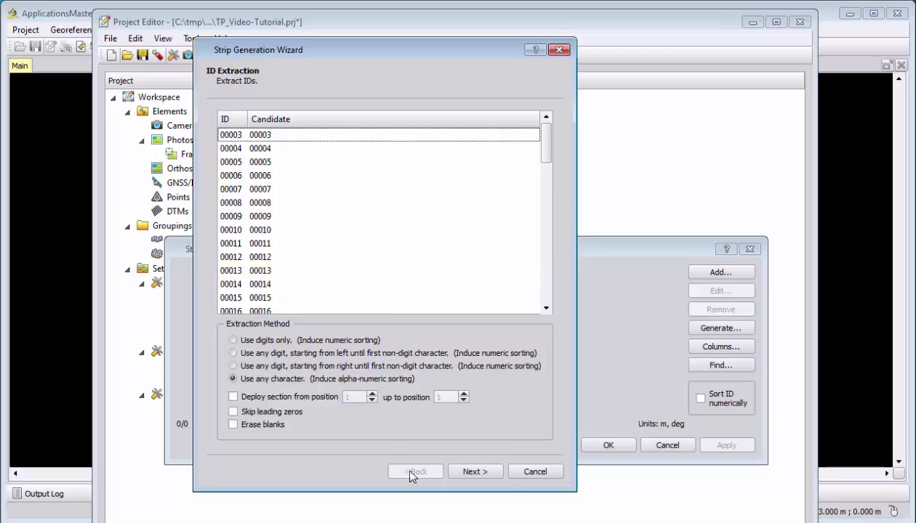
{"action": "left_click", "coordinate": [492, 474]}
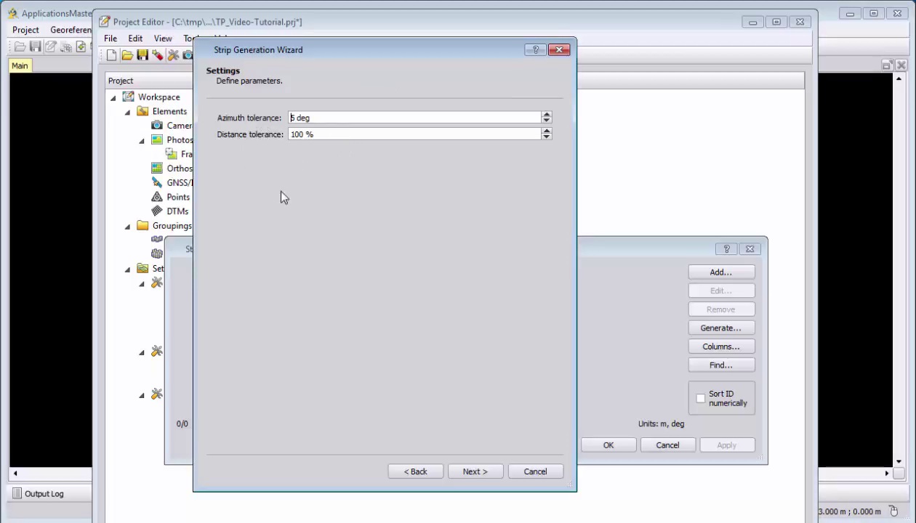
{"action": "left_click", "coordinate": [467, 471]}
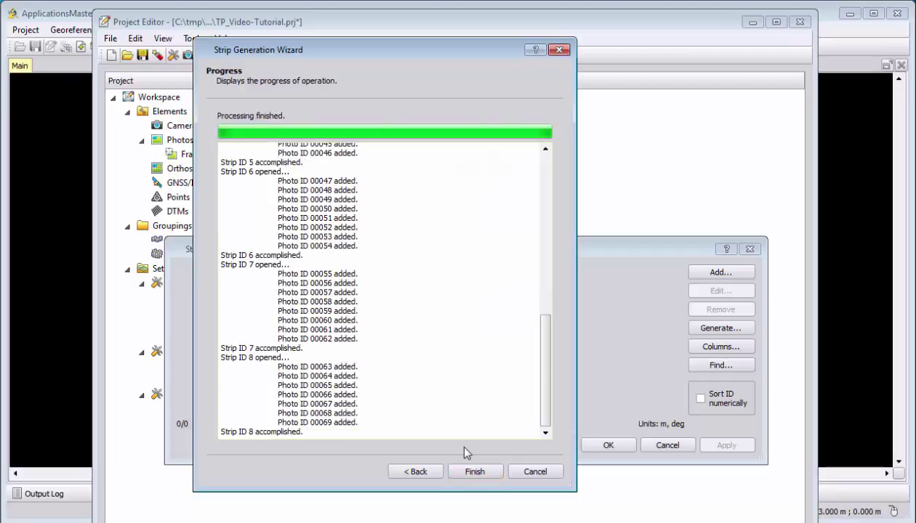
{"action": "left_click", "coordinate": [472, 471]}
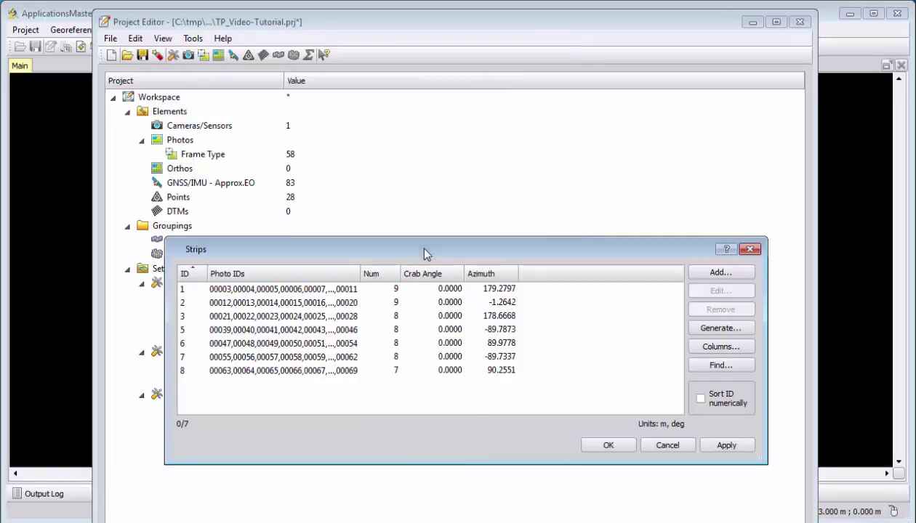
Confirm the 7 generated strips and remove unassigned photo 00038
{"action": "left_click_drag", "start_coordinate": [418, 245], "coordinate": [363, 145]}
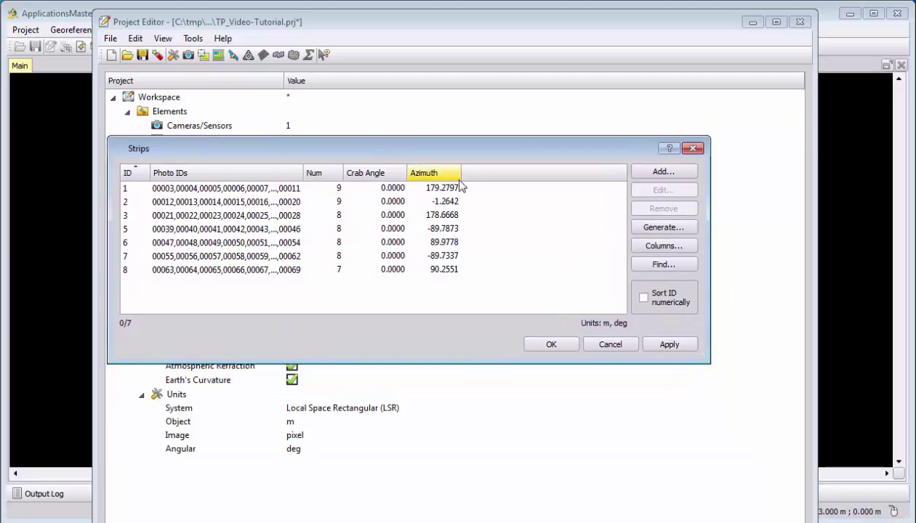
{"action": "left_click", "coordinate": [551, 345]}
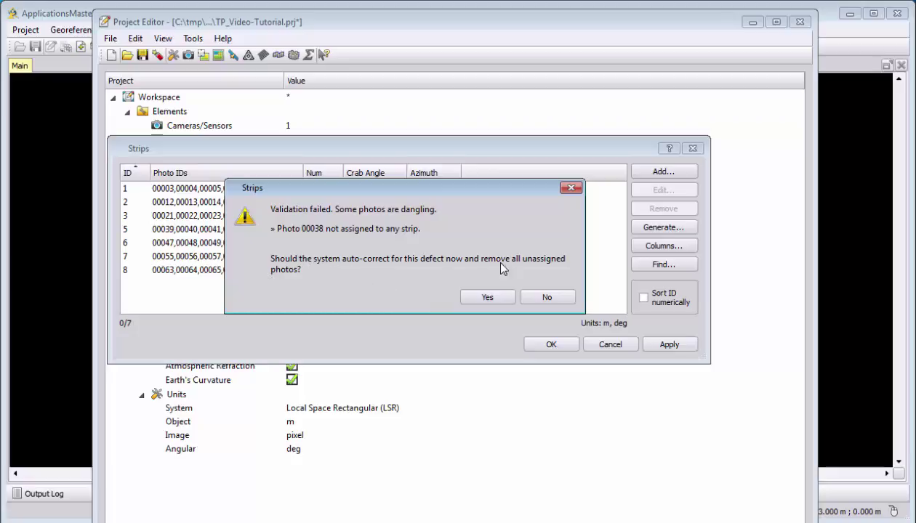
{"action": "left_click", "coordinate": [489, 298]}
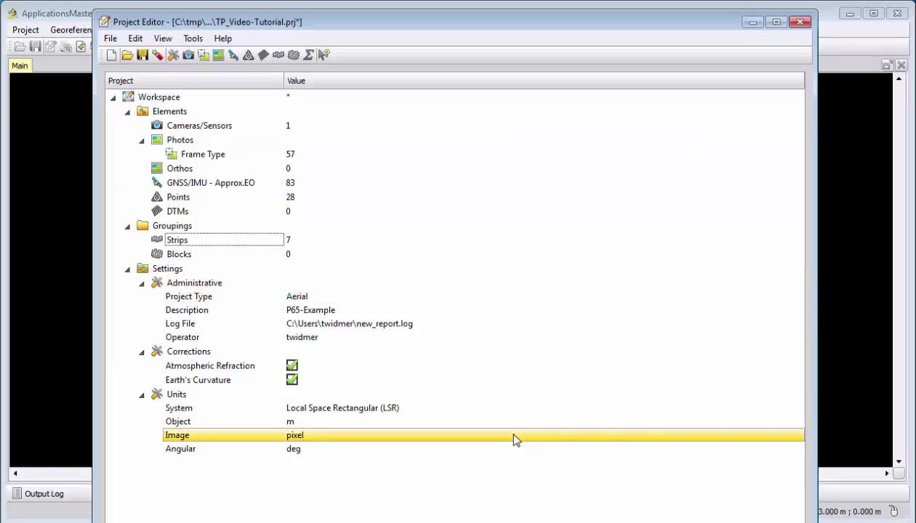
Save the project and review its standard deviations, including the GNSS/IMU values
{"action": "left_click", "coordinate": [110, 38]}
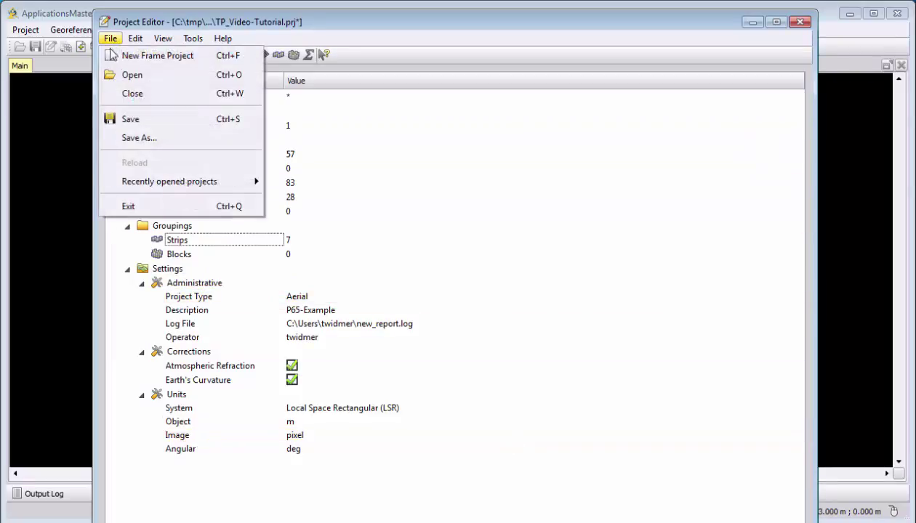
{"action": "left_click", "coordinate": [129, 119]}
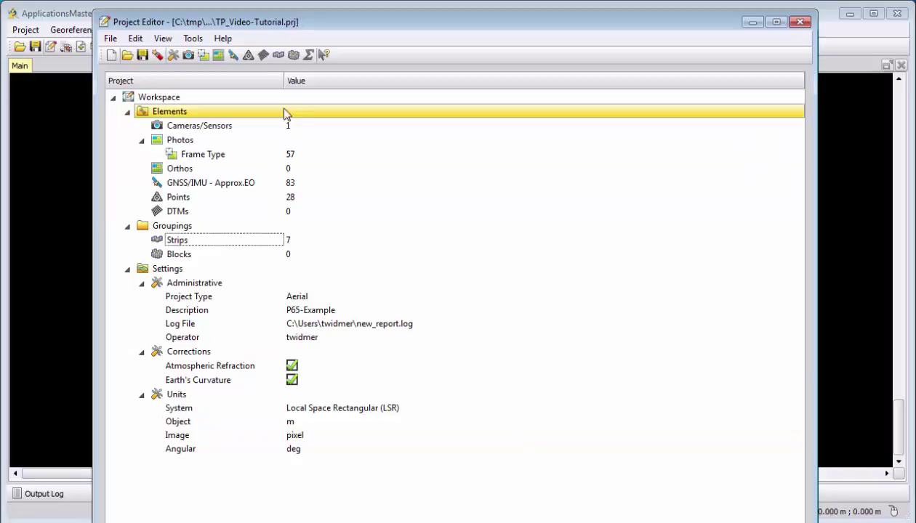
{"action": "left_click", "coordinate": [135, 39]}
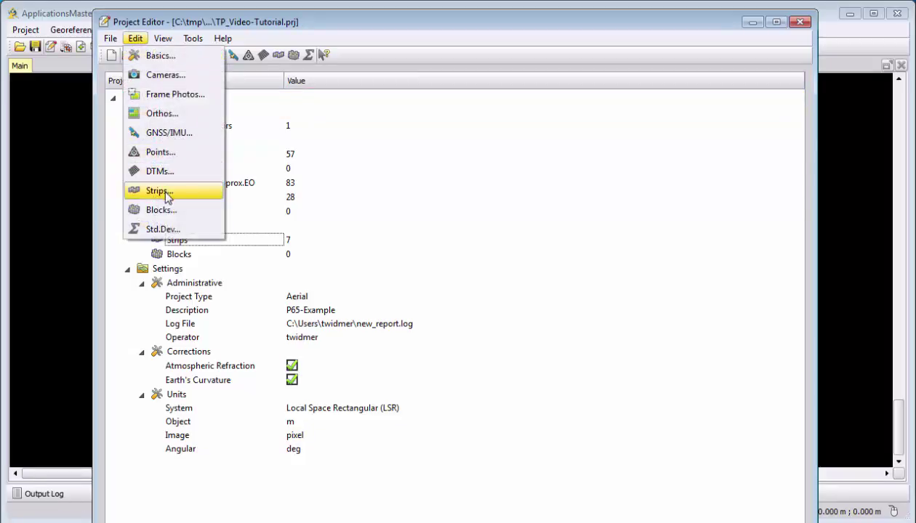
{"action": "left_click", "coordinate": [163, 230]}
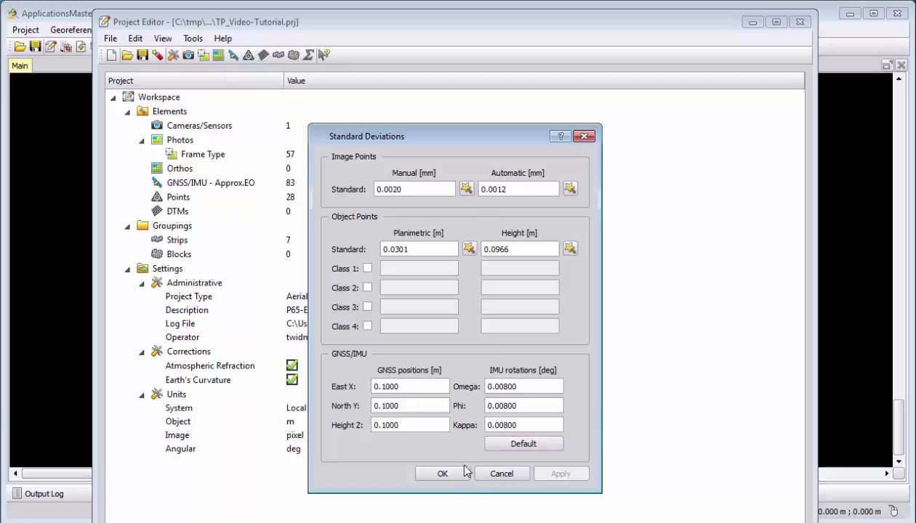
{"action": "left_click", "coordinate": [443, 474]}
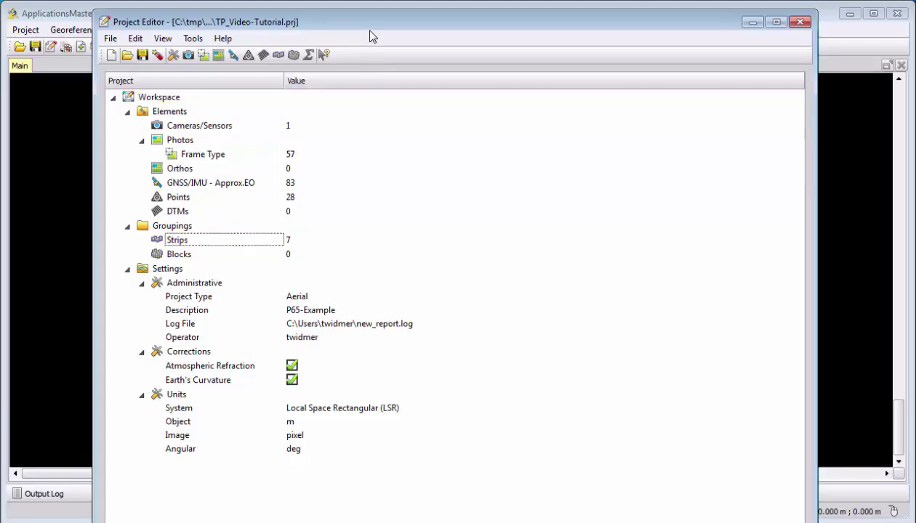
{"action": "left_click_drag", "start_coordinate": [373, 12], "coordinate": [369, 34]}
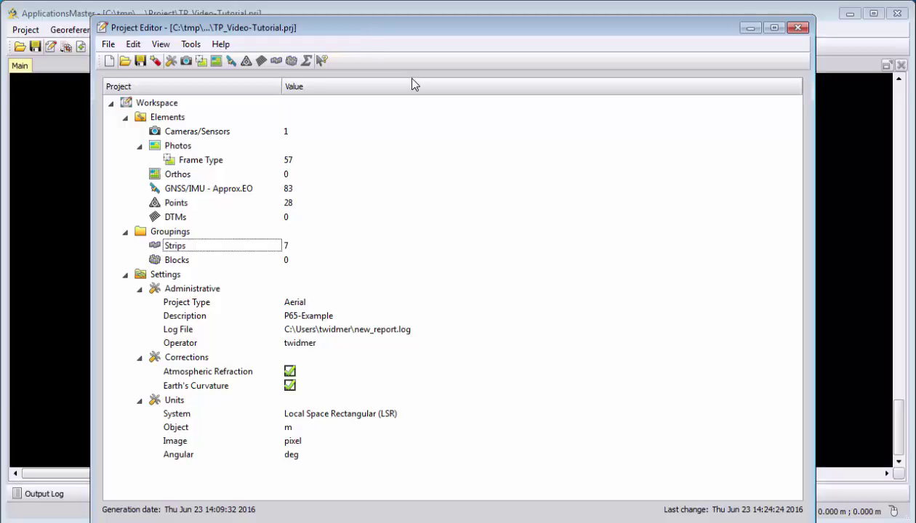
Exit the Project Editor and fit the view to show the whole photo block
{"action": "left_click", "coordinate": [109, 44]}
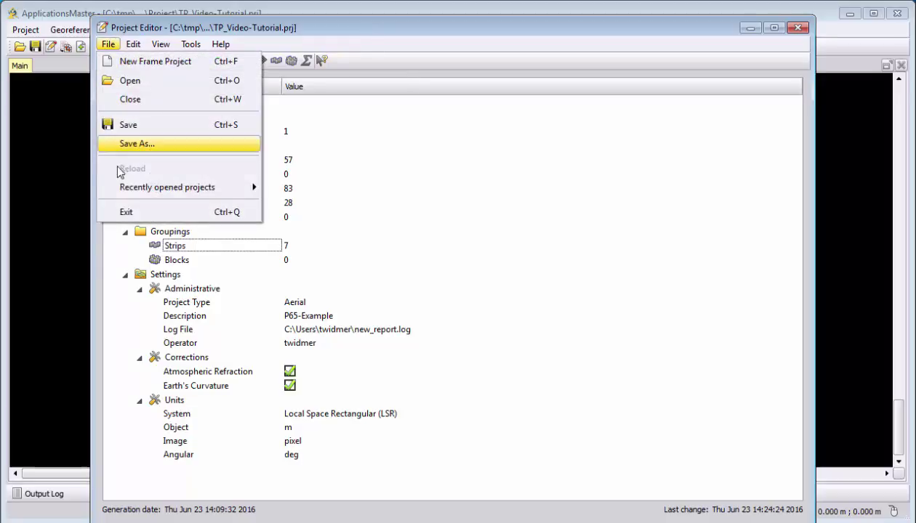
{"action": "left_click", "coordinate": [126, 211]}
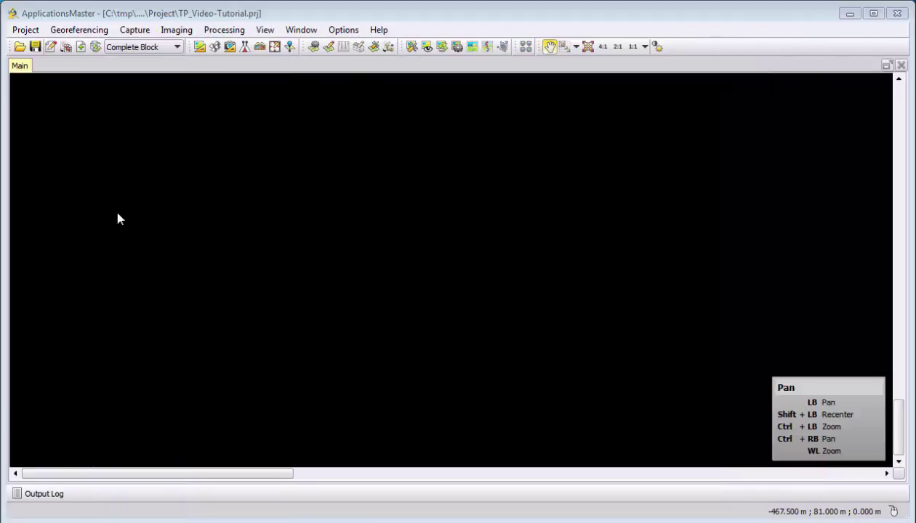
{"action": "left_click", "coordinate": [587, 48]}
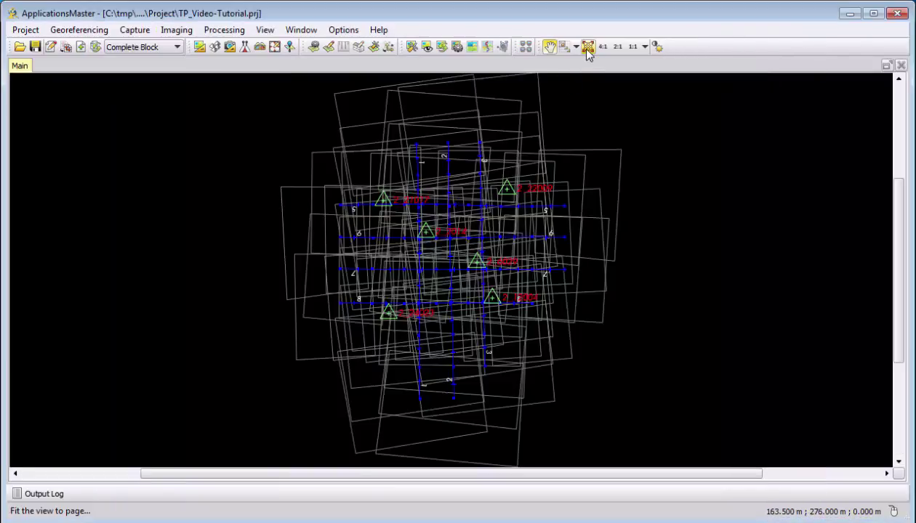